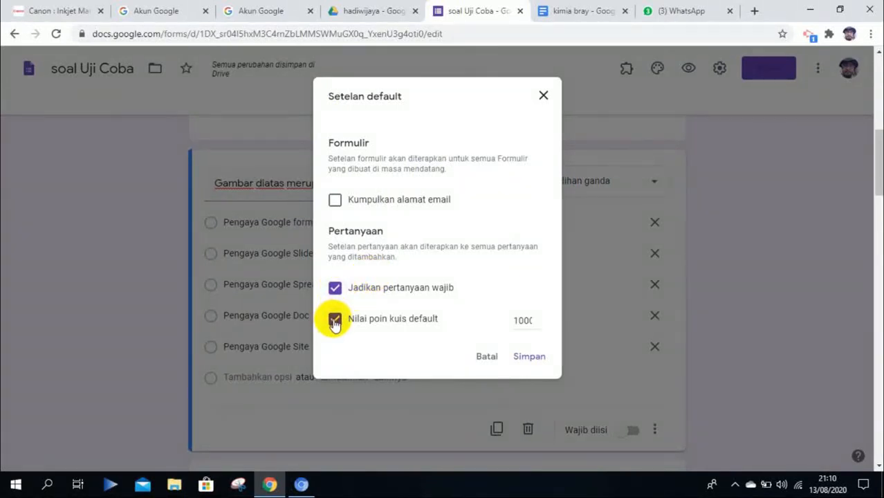
Step: Set the form defaults to required questions and a default quiz value of 20 points, and save them
{"action": "left_click", "coordinate": [334, 321]}
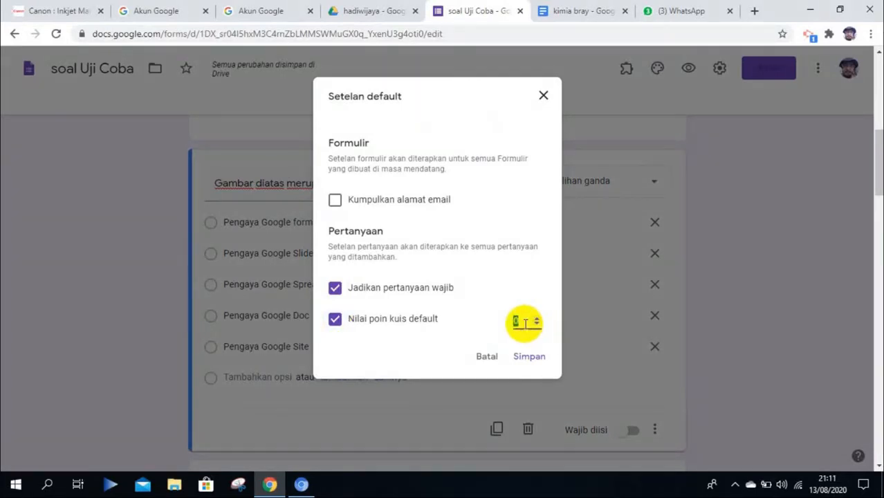
{"action": "type", "text": "2"}
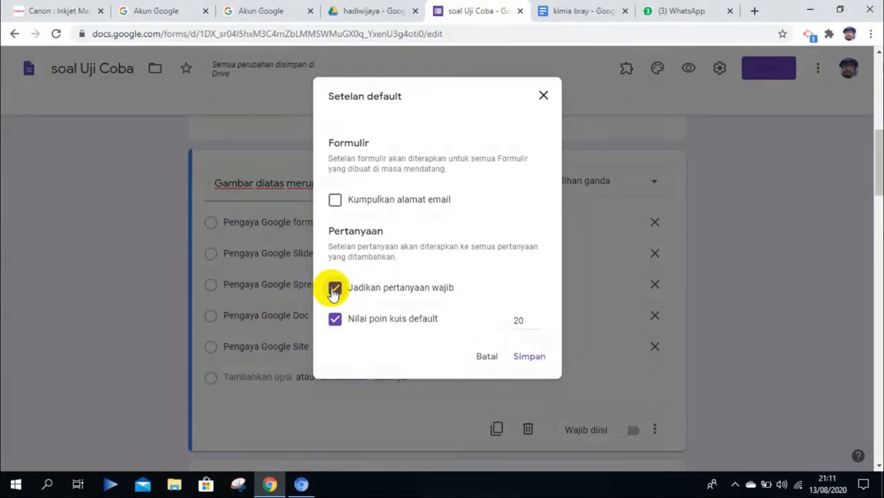
{"action": "left_click", "coordinate": [334, 289]}
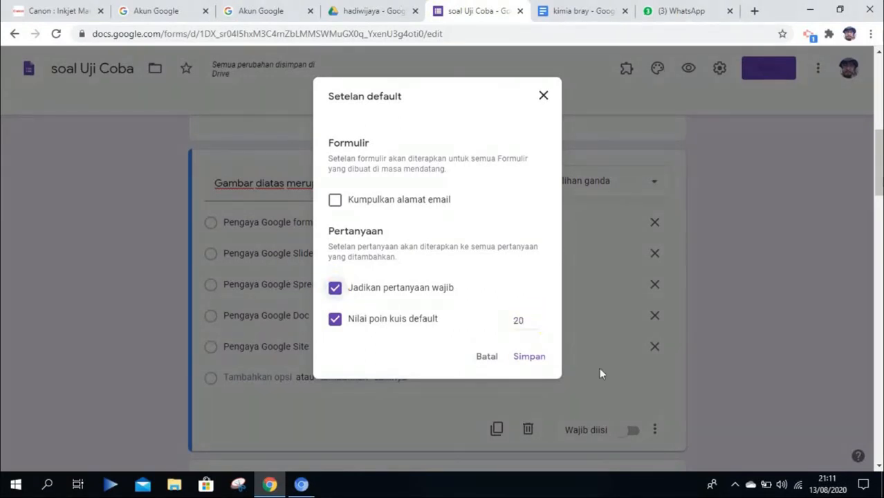
{"action": "left_click", "coordinate": [543, 361]}
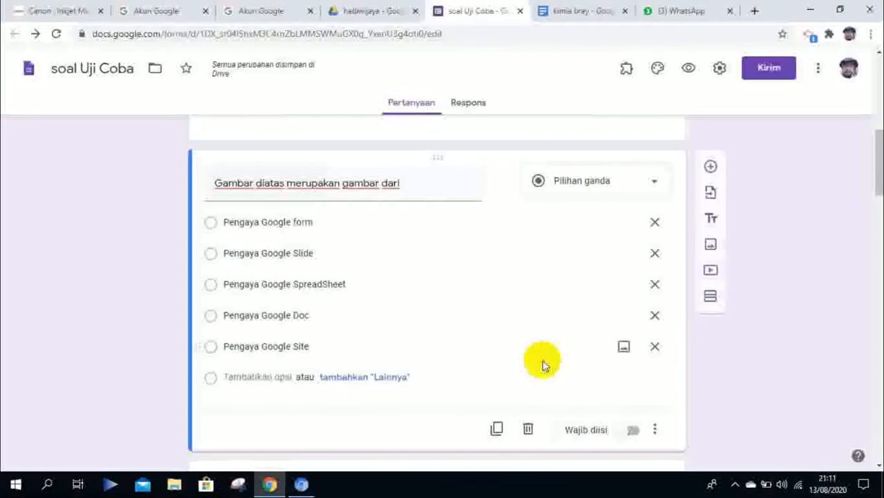
Step: Make the form a quiz with grades released later after manual review and missed questions and correct answers hidden from respondents
{"action": "left_click", "coordinate": [401, 110]}
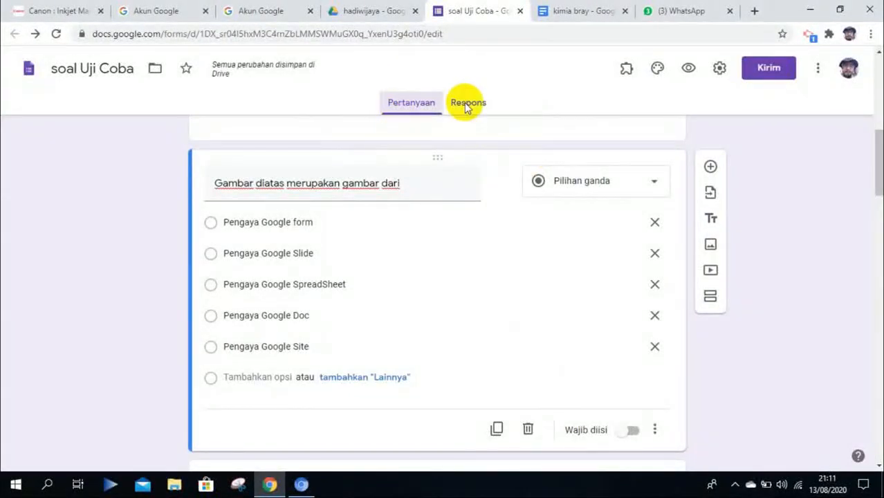
{"action": "left_click", "coordinate": [719, 69]}
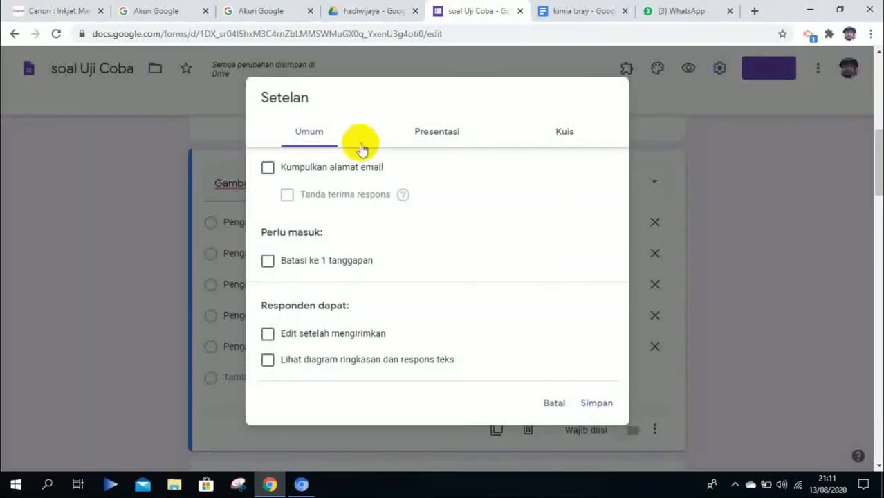
{"action": "left_click", "coordinate": [554, 142]}
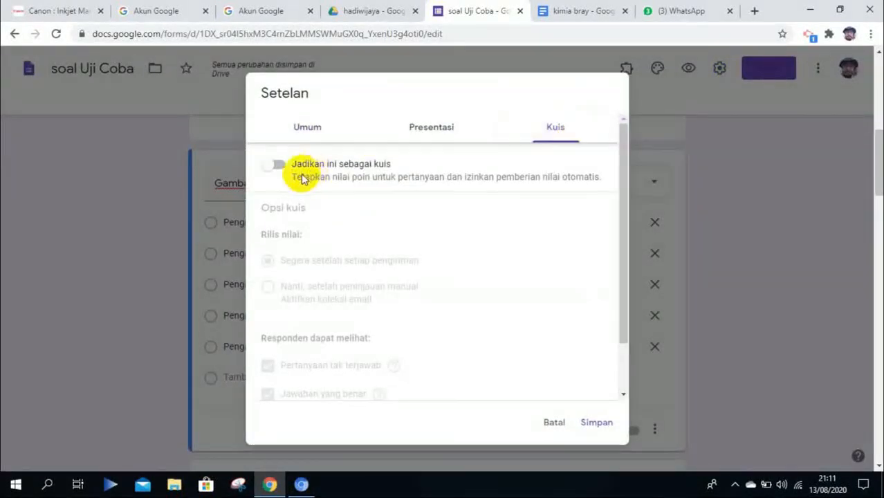
{"action": "left_click", "coordinate": [280, 166]}
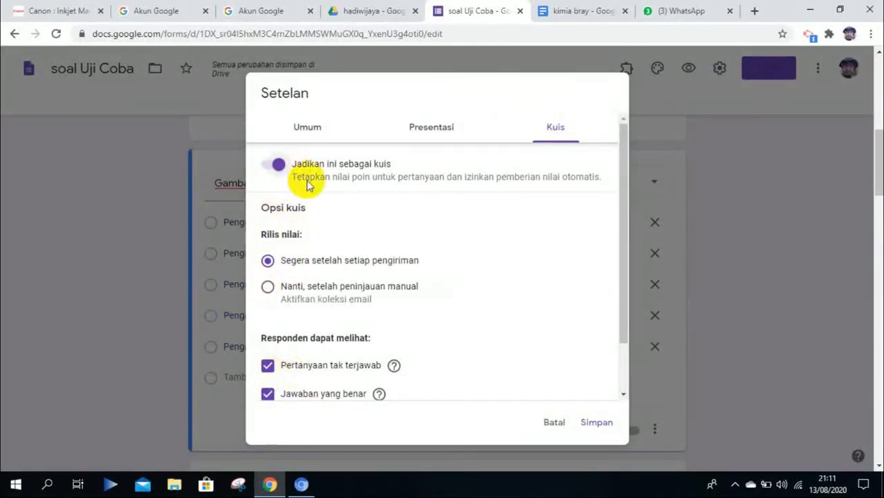
{"action": "left_click", "coordinate": [268, 365]}
{"action": "left_click", "coordinate": [267, 393]}
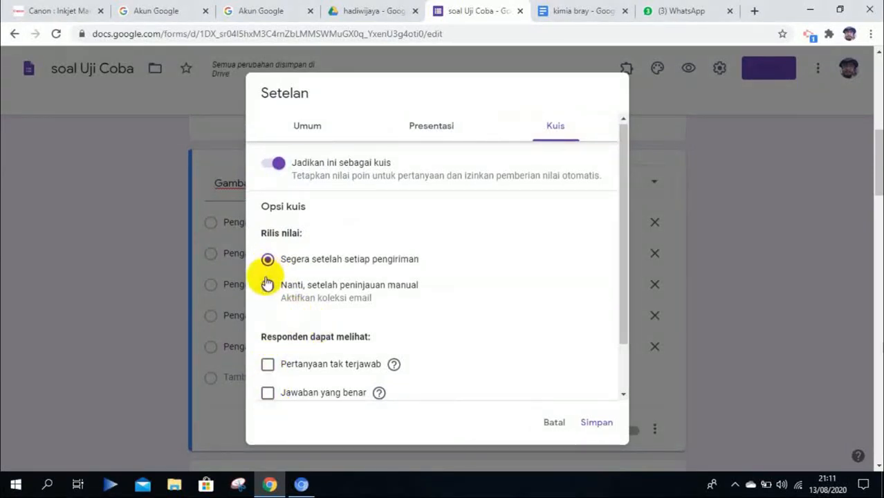
{"action": "left_click", "coordinate": [268, 285]}
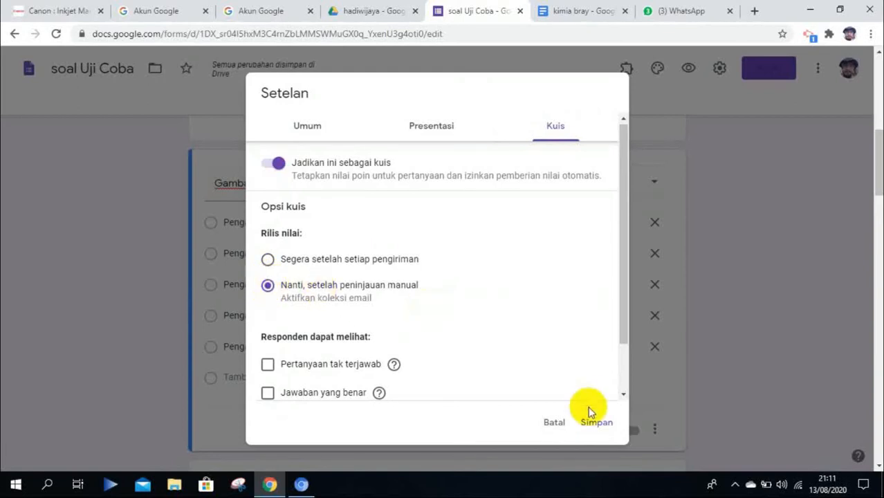
{"action": "left_click", "coordinate": [598, 428]}
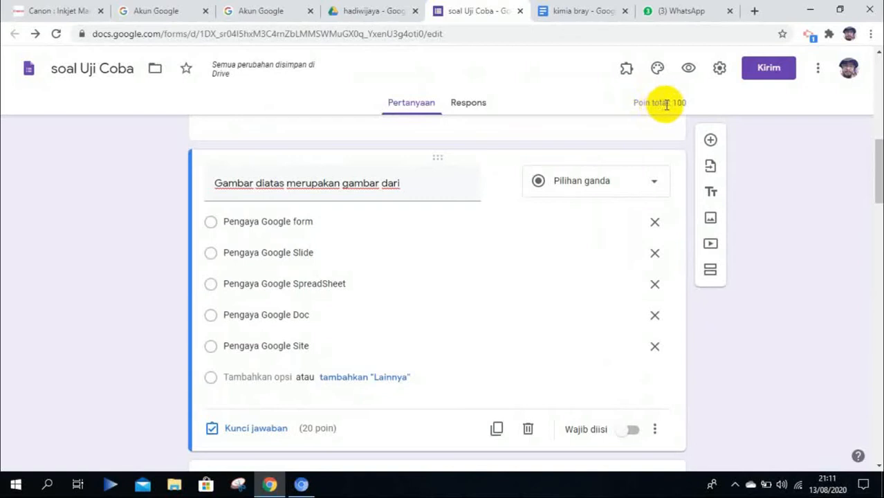
Step: Set "Pengaya Google Slide" as the only correct answer in the answer key of the question "Gambar diatas merupakan gambar dari"
{"action": "scroll", "coordinate": [881, 164], "scroll_direction": "down", "scroll_amount": 1}
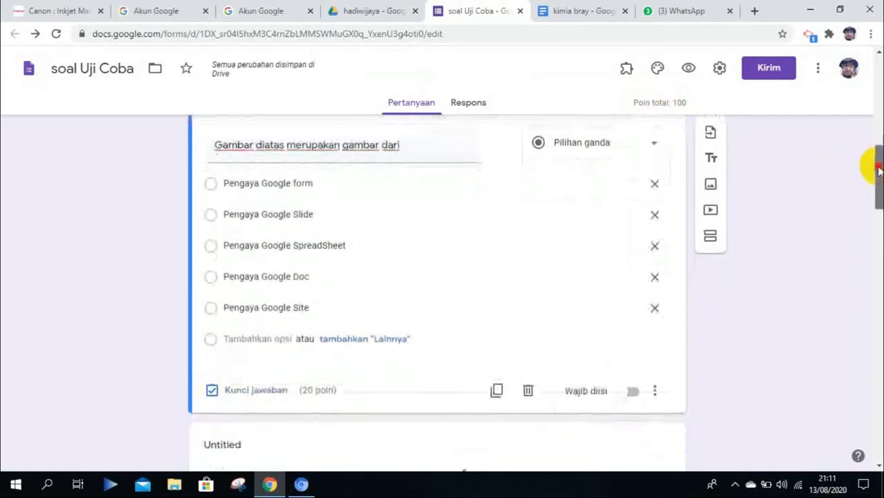
{"action": "left_click", "coordinate": [474, 236]}
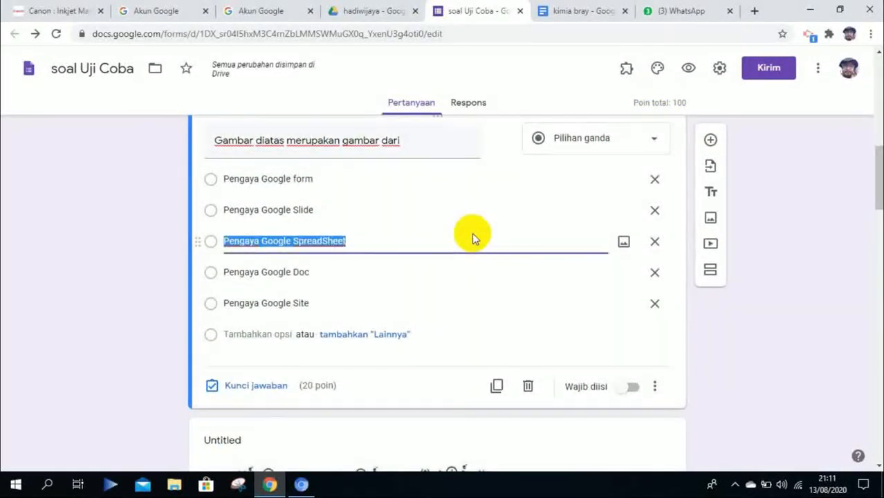
{"action": "left_click", "coordinate": [480, 186]}
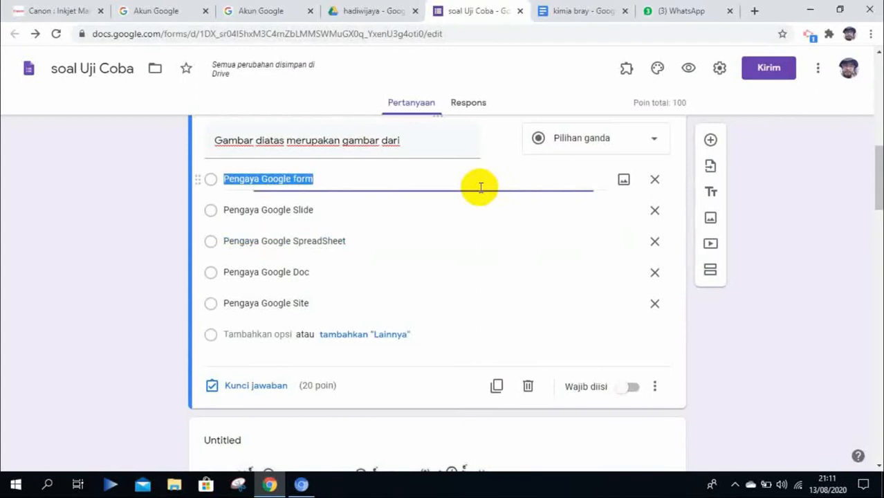
{"action": "left_click", "coordinate": [278, 391]}
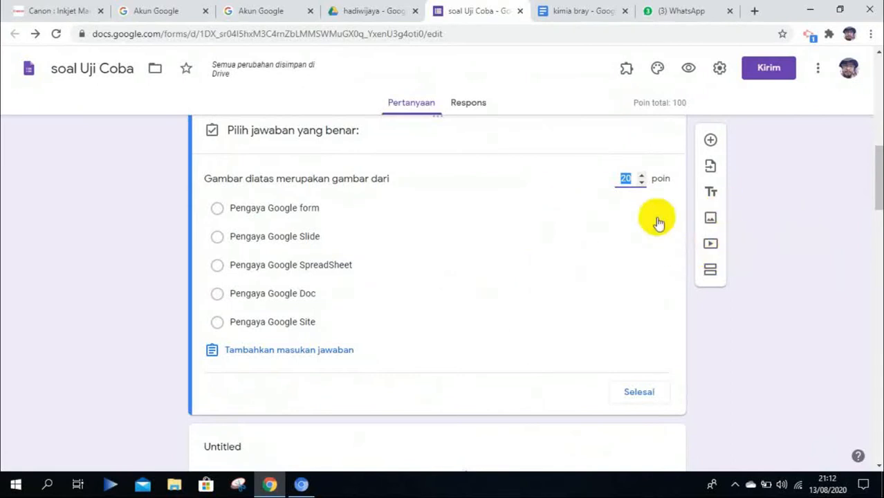
{"action": "left_click", "coordinate": [448, 242]}
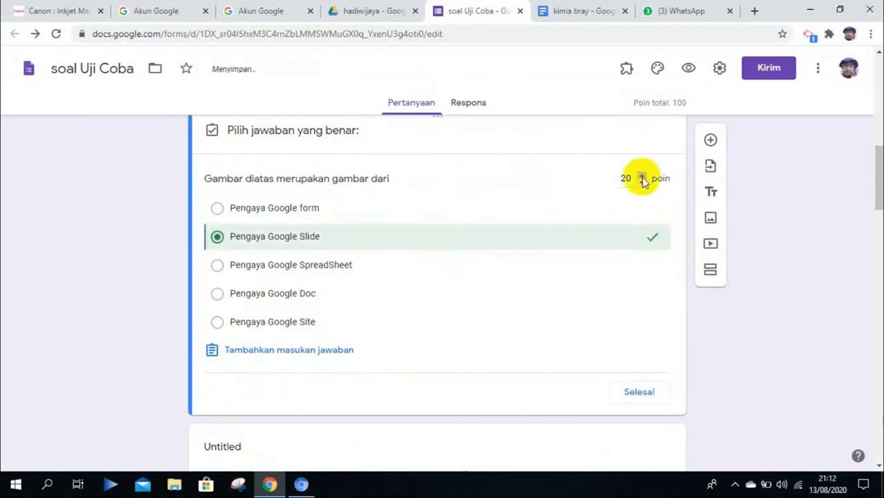
{"action": "left_click", "coordinate": [412, 305]}
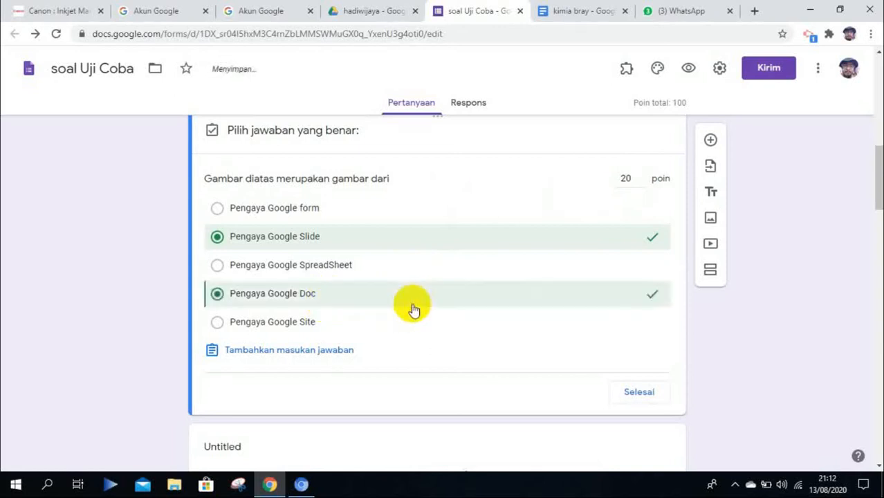
{"action": "left_click", "coordinate": [220, 296]}
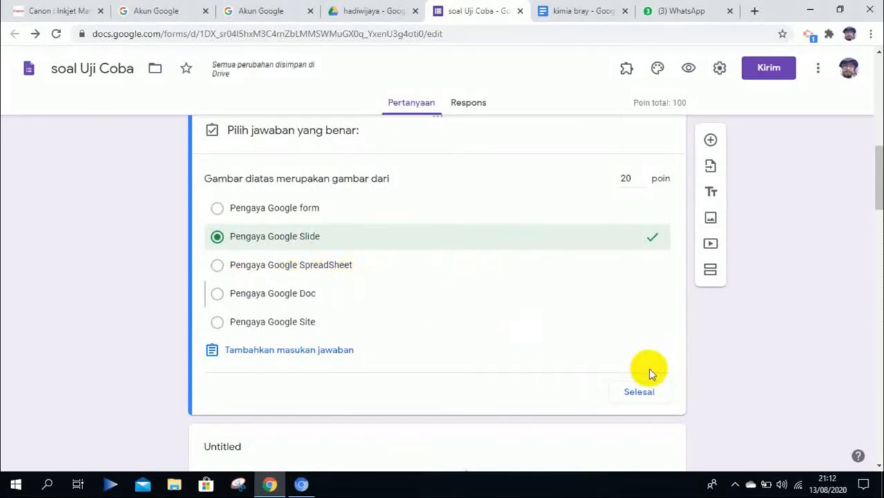
{"action": "left_click", "coordinate": [639, 392]}
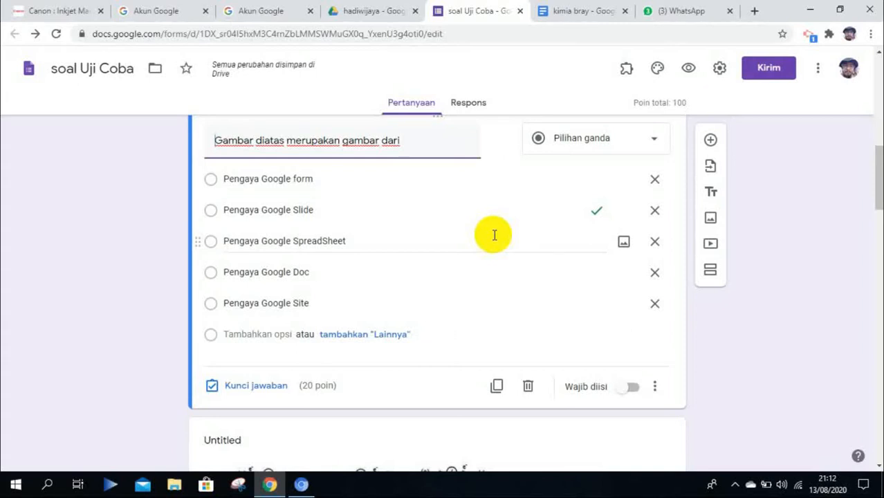
Step: Add three new questions below the question "Gambar diatas merupakan gambar dari"
{"action": "left_click", "coordinate": [883, 194]}
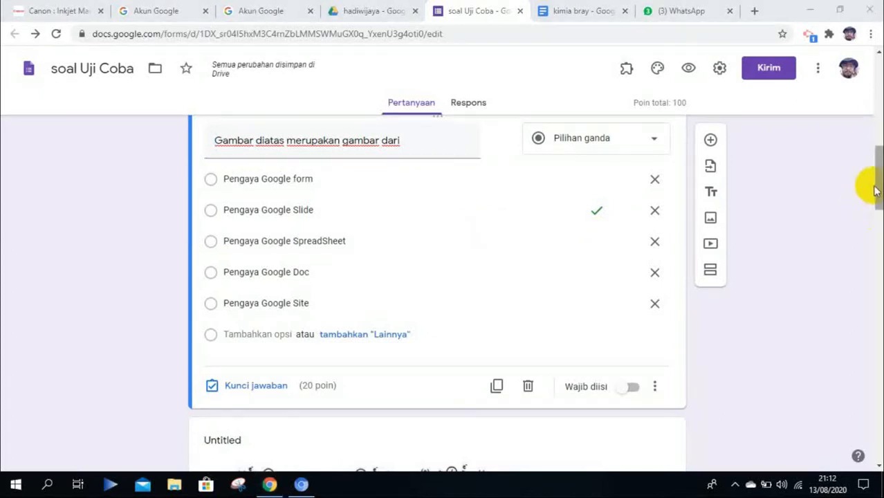
{"action": "left_click_drag", "start_coordinate": [876, 188], "coordinate": [879, 451]}
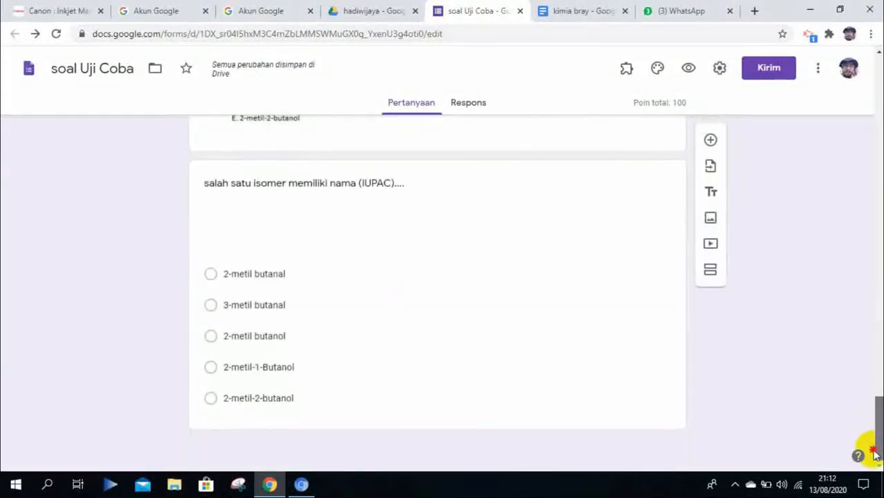
{"action": "left_click", "coordinate": [711, 141]}
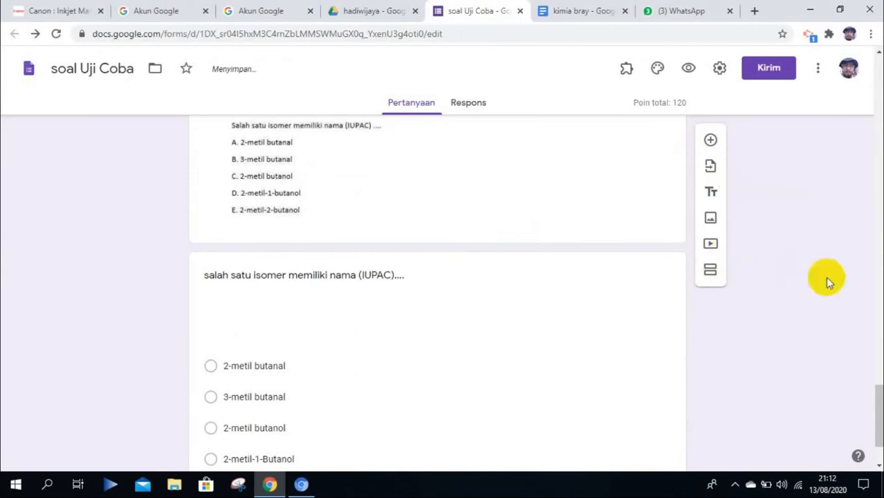
{"action": "left_click_drag", "start_coordinate": [881, 406], "coordinate": [881, 456]}
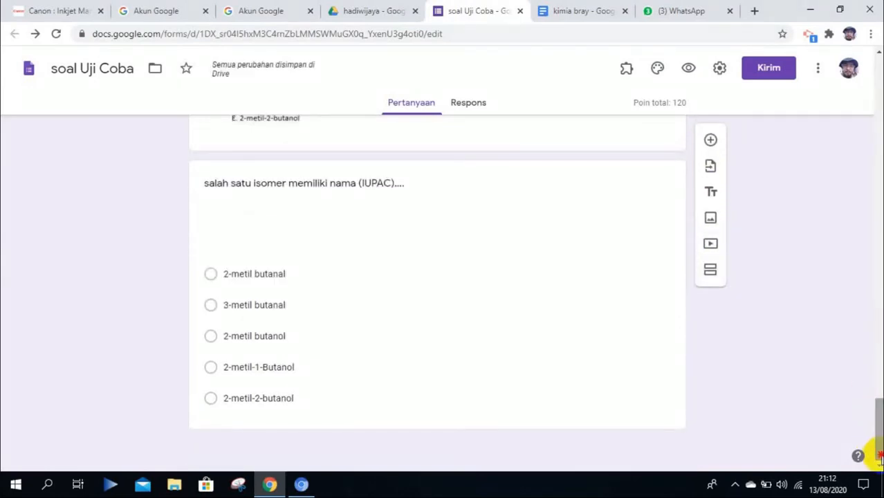
{"action": "left_click", "coordinate": [710, 141]}
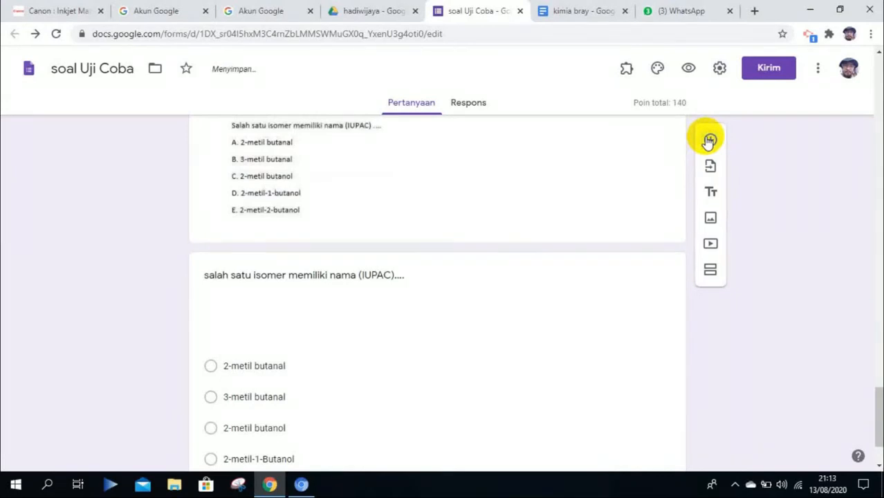
{"action": "left_click", "coordinate": [709, 142]}
{"action": "left_click_drag", "start_coordinate": [880, 393], "coordinate": [879, 425]}
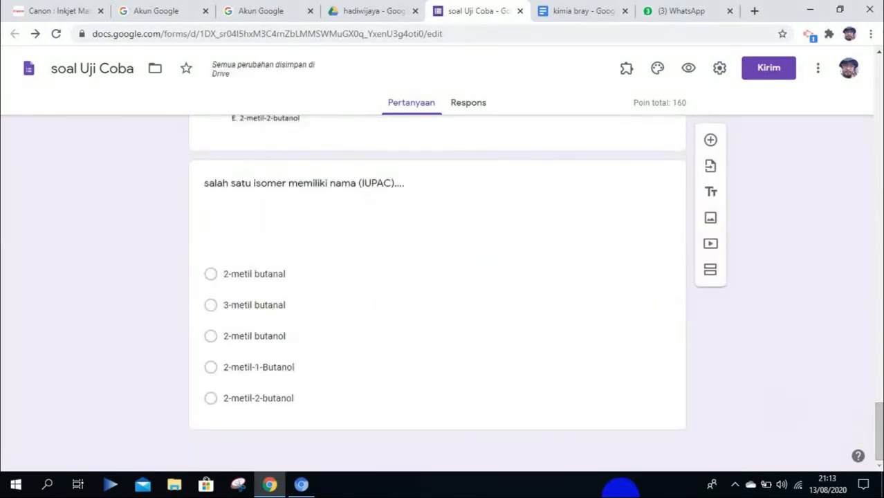
{"action": "left_click", "coordinate": [883, 363]}
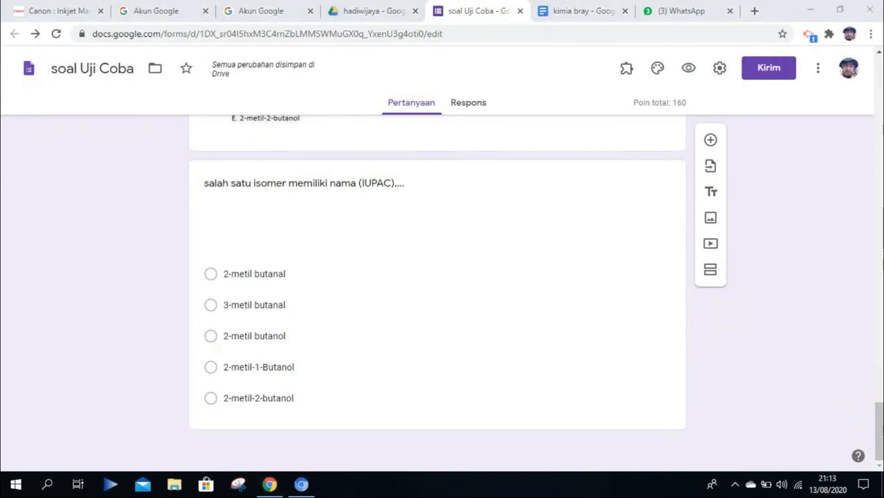
Step: Change the middle one of the three new blank questions to the short answer type (Jawaban singkat)
{"action": "left_click_drag", "start_coordinate": [875, 421], "coordinate": [879, 201]}
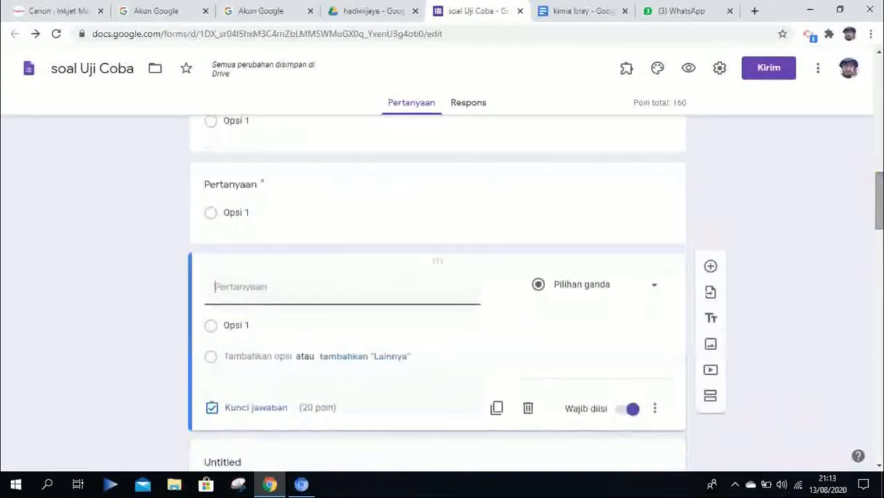
{"action": "left_click", "coordinate": [510, 208]}
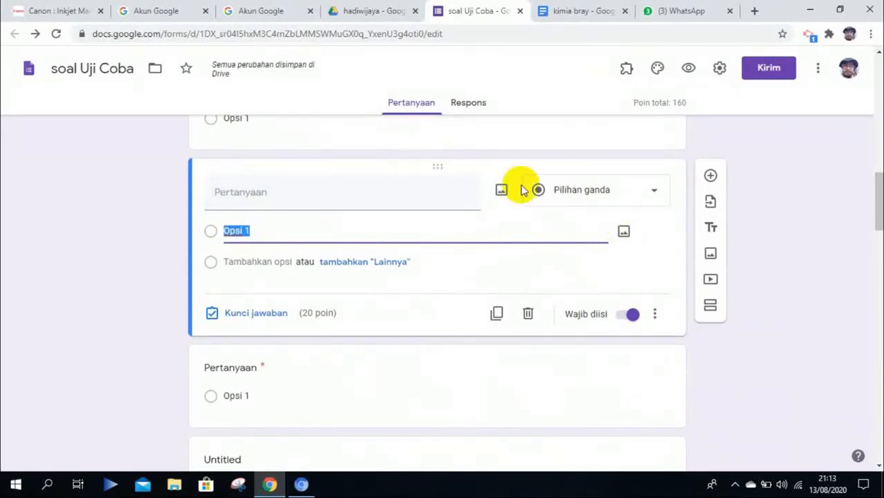
{"action": "left_click", "coordinate": [146, 188]}
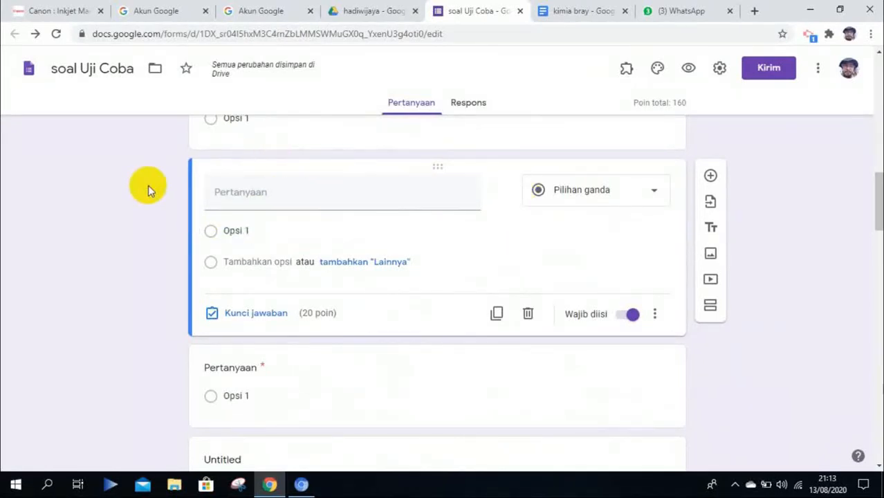
{"action": "left_click", "coordinate": [241, 184]}
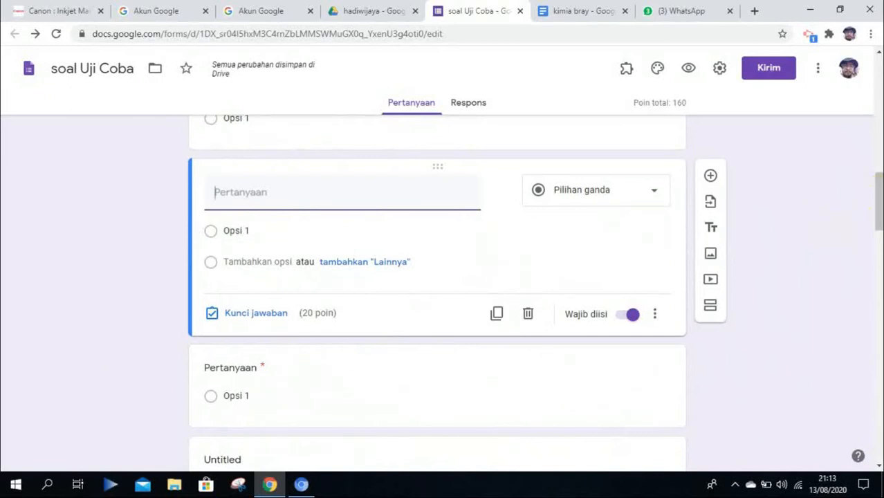
{"action": "left_click_drag", "start_coordinate": [879, 182], "coordinate": [881, 162]}
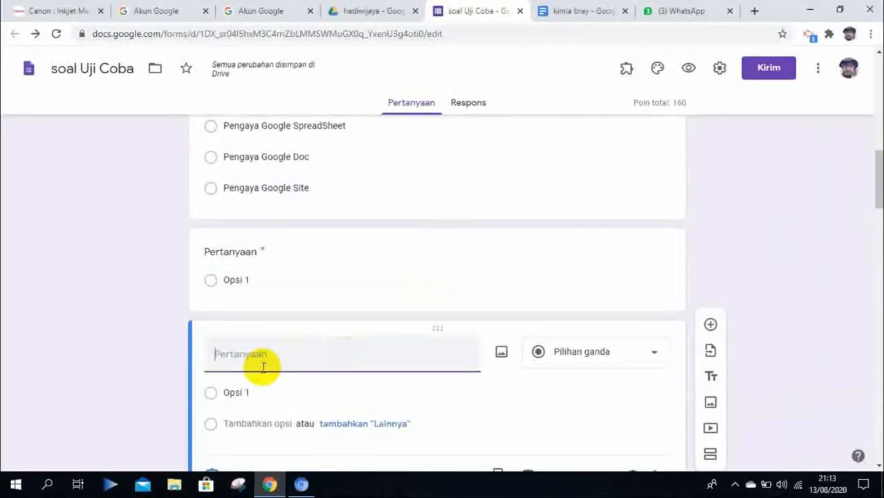
{"action": "left_click", "coordinate": [651, 361]}
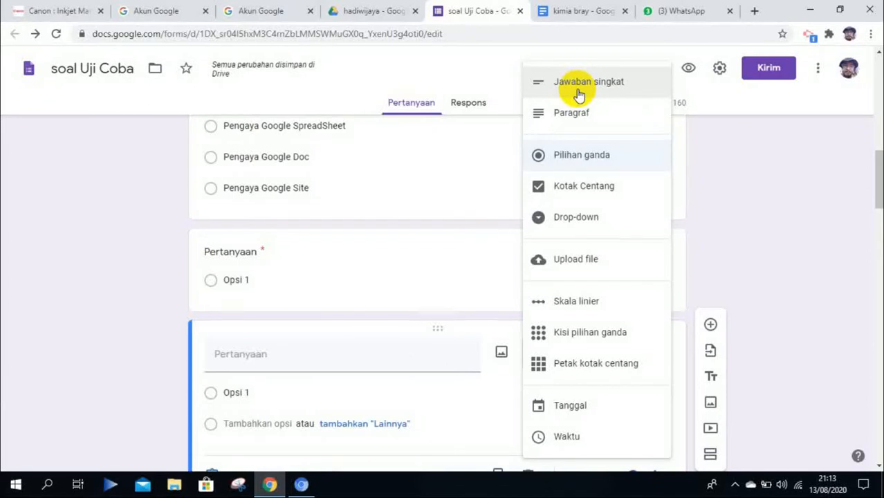
{"action": "left_click", "coordinate": [578, 95]}
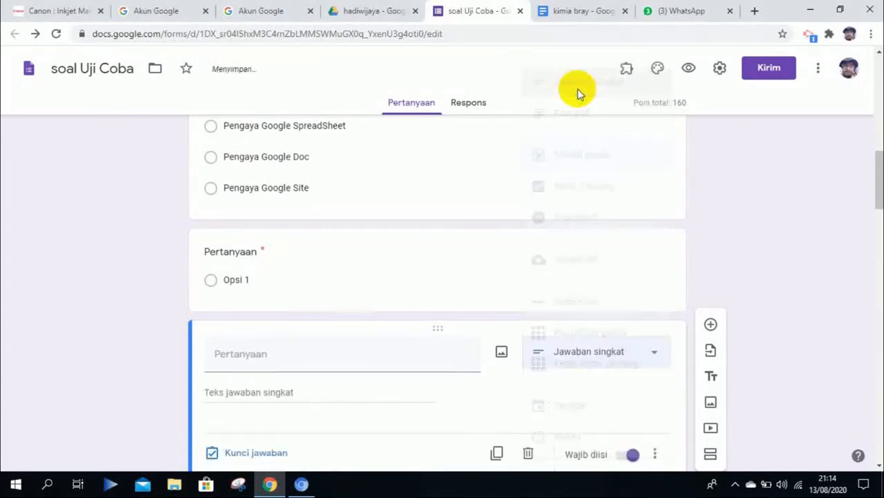
{"action": "left_click", "coordinate": [275, 361]}
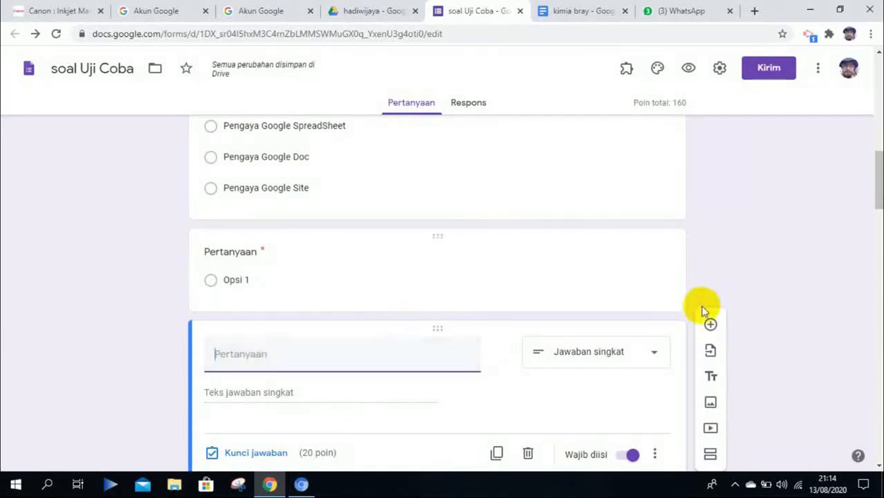
{"action": "left_click_drag", "start_coordinate": [870, 191], "coordinate": [875, 197]}
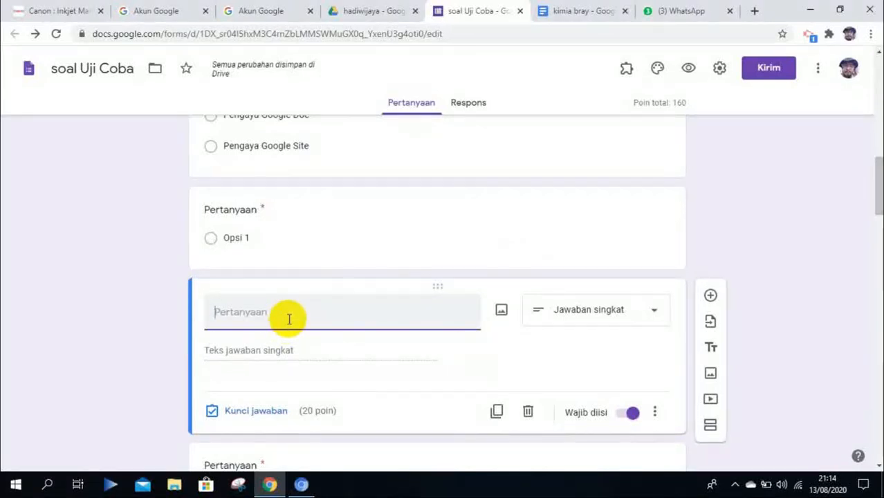
Step: Enter "siapakah Presiden IndonesiaYang Pertama" as the text of the blank short answer question
{"action": "type", "text": "sipa"}
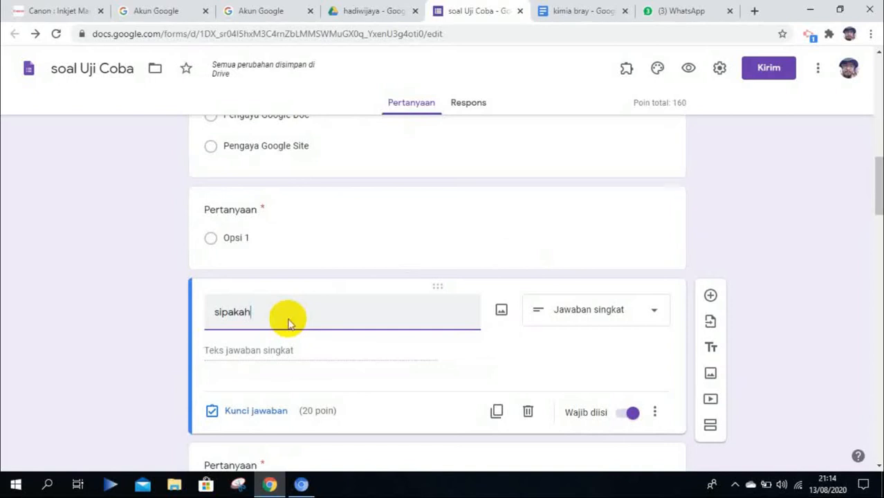
{"action": "type", "text": "kah"}
{"action": "key", "text": "BackSpace"}
{"action": "key", "text": "BackSpace"}
{"action": "key", "text": "BackSpace"}
{"action": "key", "text": "BackSpace"}
{"action": "key", "text": "BackSpace"}
{"action": "key", "text": "BackSpace"}
{"action": "key", "text": "BackSpace"}
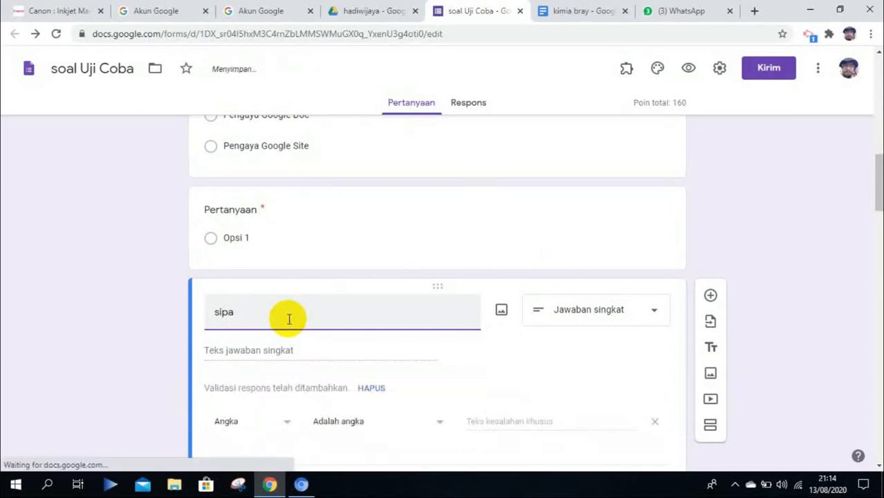
{"action": "type", "text": "iapakag"}
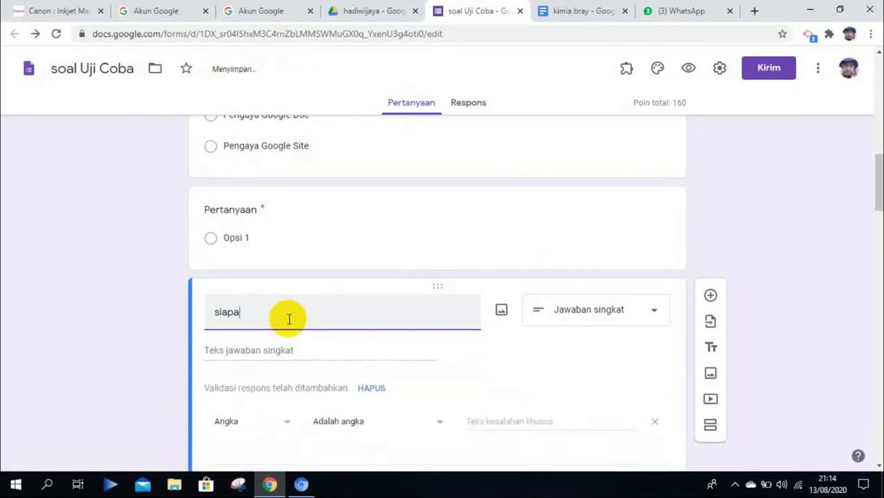
{"action": "key", "text": "BackSpace"}
{"action": "key", "text": "BackSpace"}
{"action": "type", "text": "h "}
{"action": "type", "text": "Presiden"}
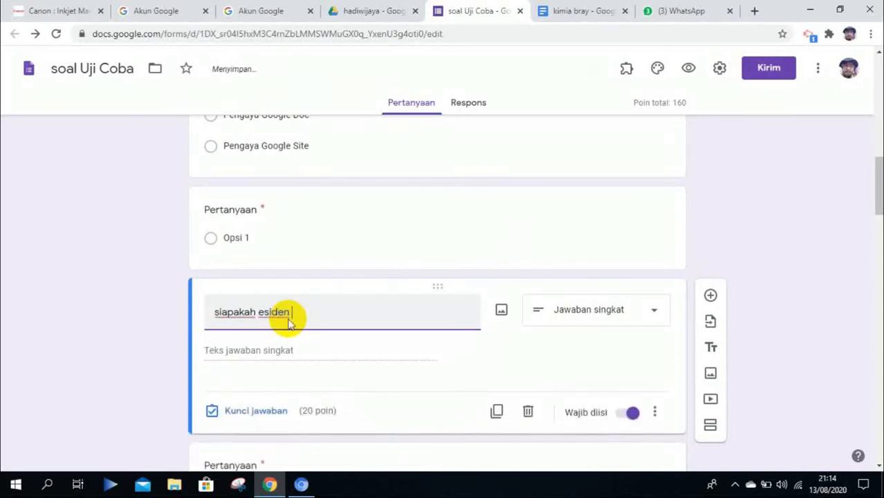
{"action": "key", "text": "BackSpace"}
{"action": "type", "text": "Presiden Indonesua"}
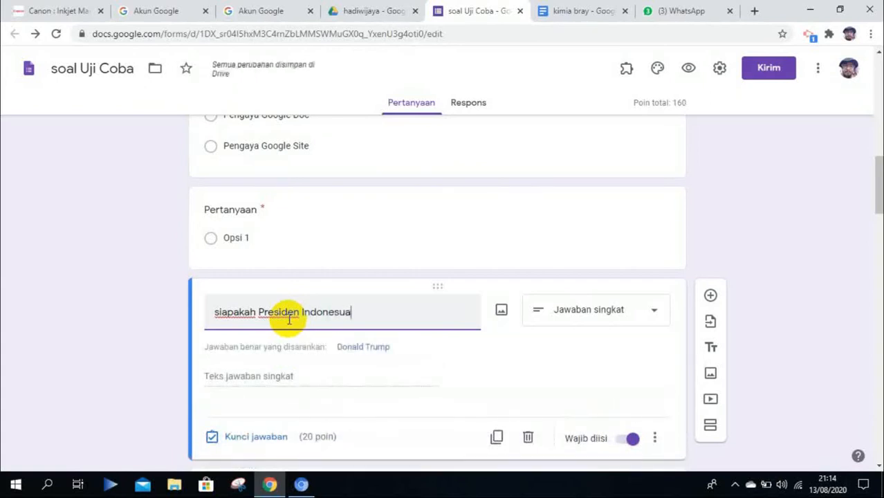
{"action": "key", "text": "BackSpace"}
{"action": "key", "text": "BackSpace"}
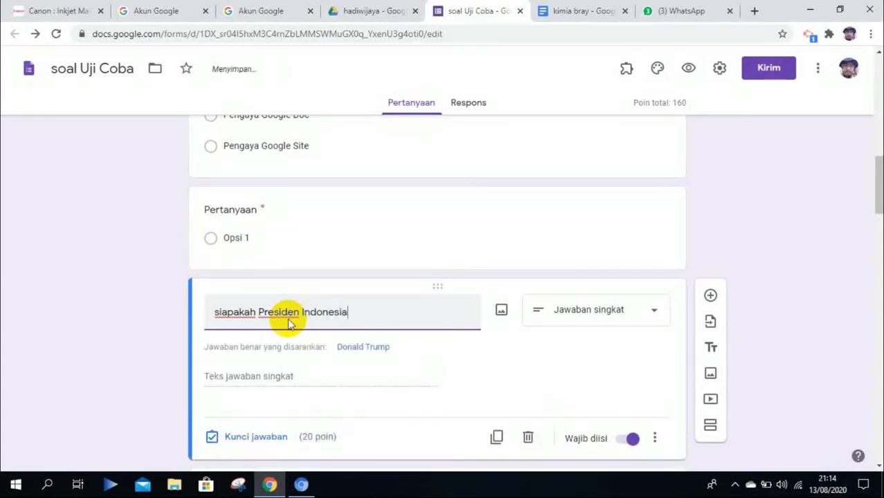
{"action": "type", "text": "iaYang Pertama"}
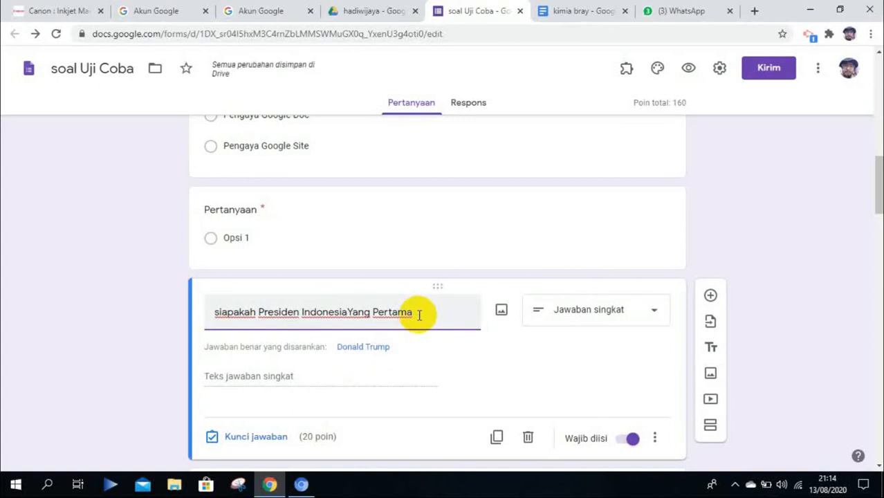
{"action": "left_click", "coordinate": [409, 360]}
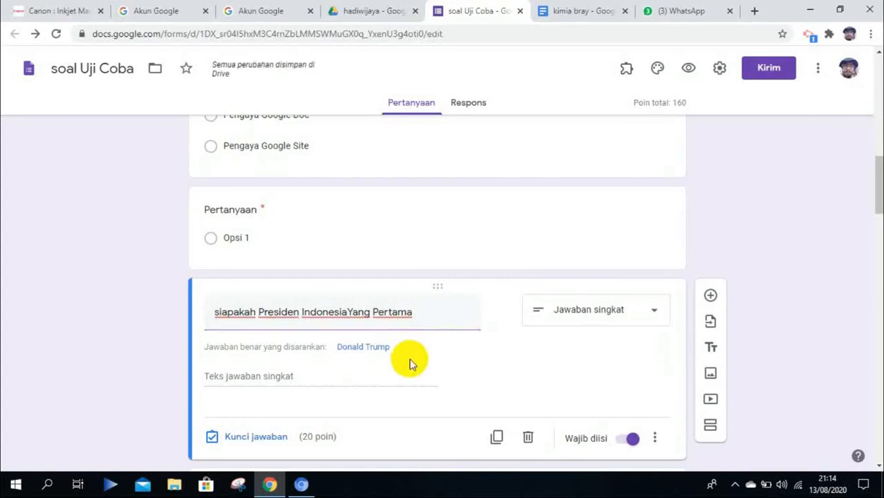
Step: Accept the suggested correct answer "Donald Trump" for the short answer question about the first Indonesian president
{"action": "left_click", "coordinate": [364, 348]}
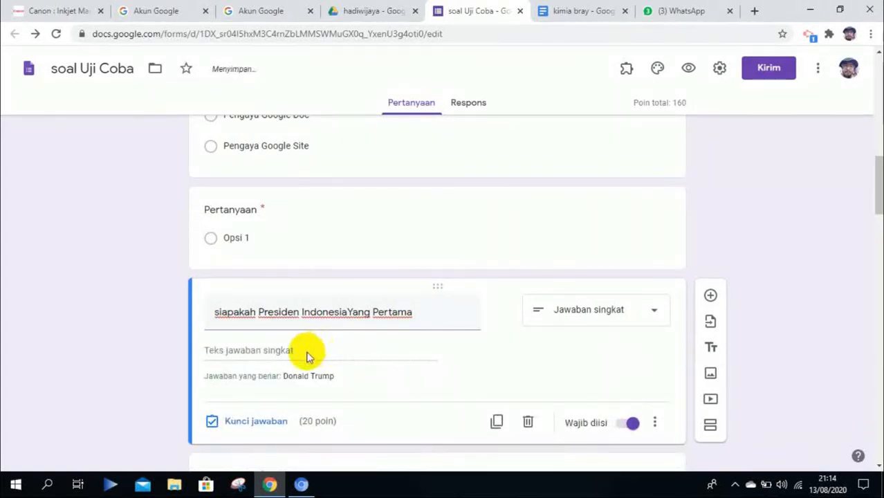
{"action": "left_click", "coordinate": [336, 373]}
{"action": "triple_click", "coordinate": [302, 376]}
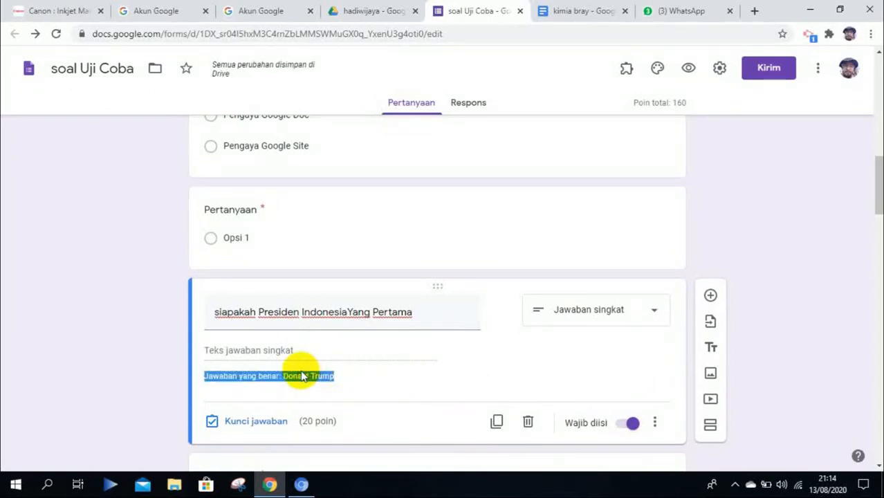
{"action": "left_click", "coordinate": [256, 352]}
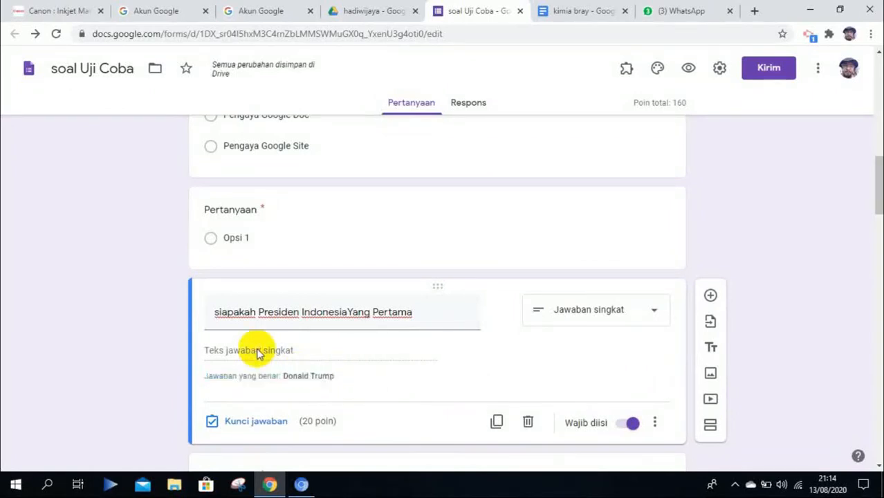
Step: Delete the answer "Donald Trump" from the short answer question's answer key and finish editing the key
{"action": "left_click", "coordinate": [212, 420]}
{"action": "left_click", "coordinate": [351, 375]}
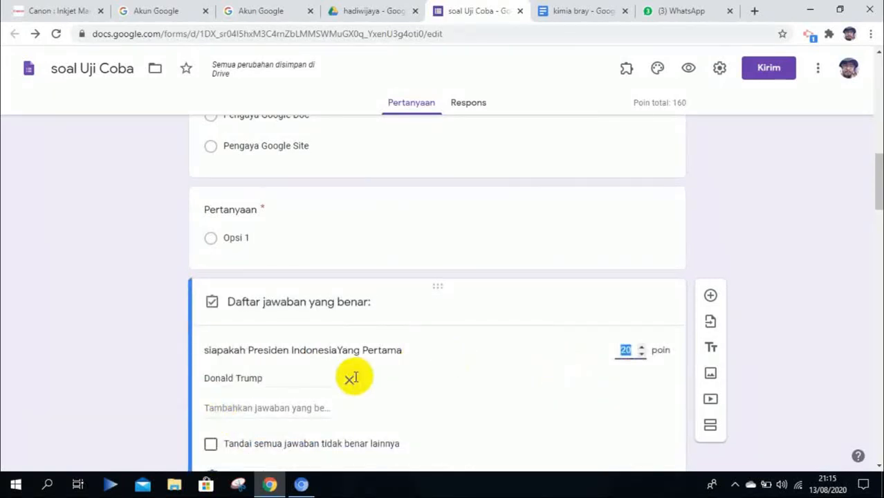
{"action": "triple_click", "coordinate": [310, 376]}
{"action": "key", "text": "BackSpace"}
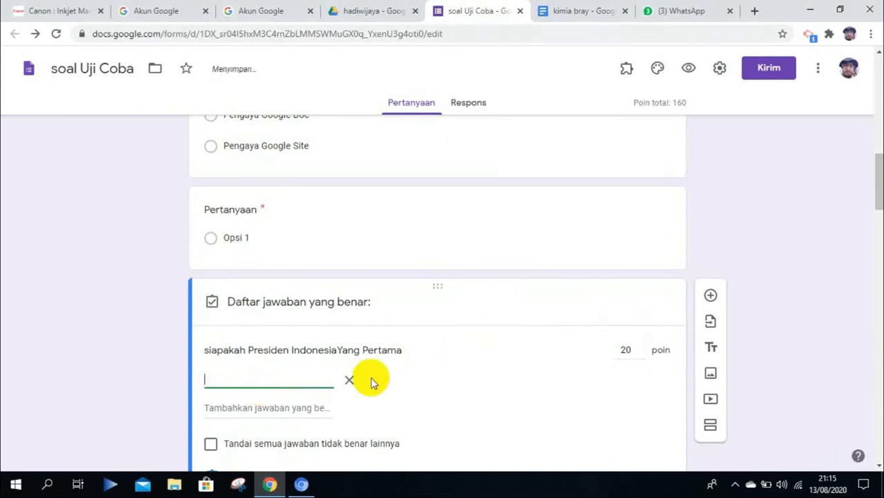
{"action": "left_click", "coordinate": [397, 350]}
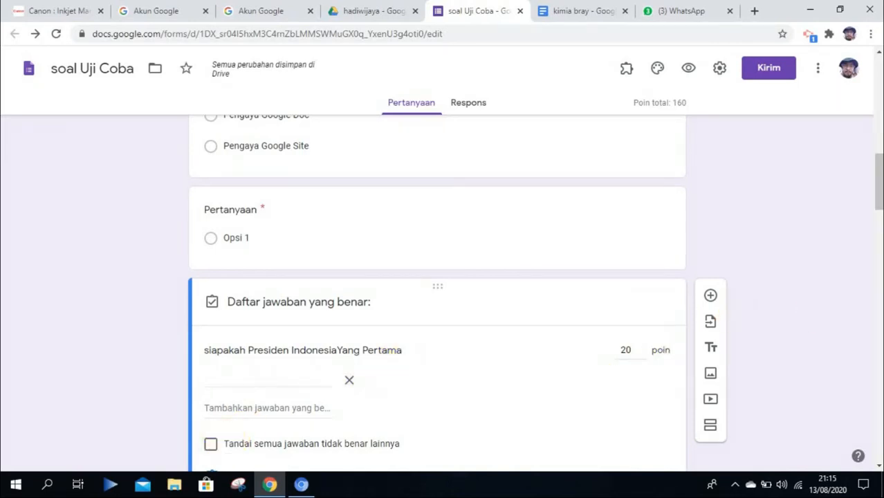
{"action": "left_click_drag", "start_coordinate": [879, 160], "coordinate": [880, 182]}
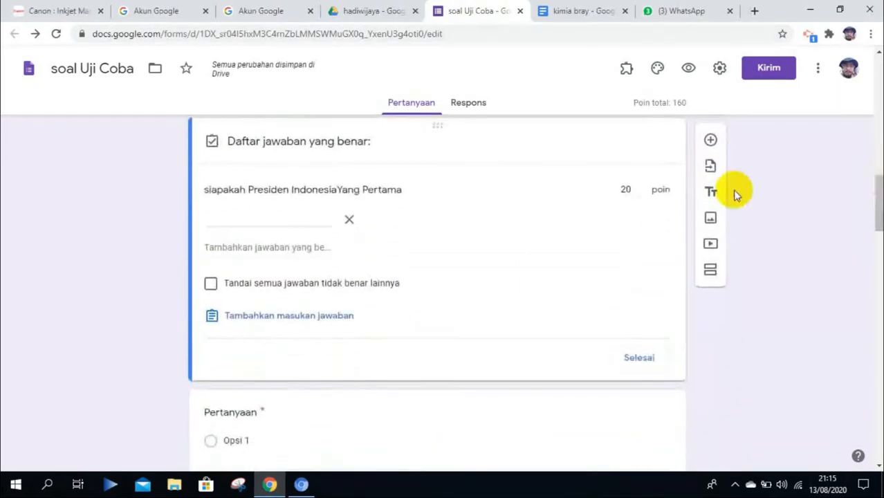
{"action": "left_click", "coordinate": [639, 358]}
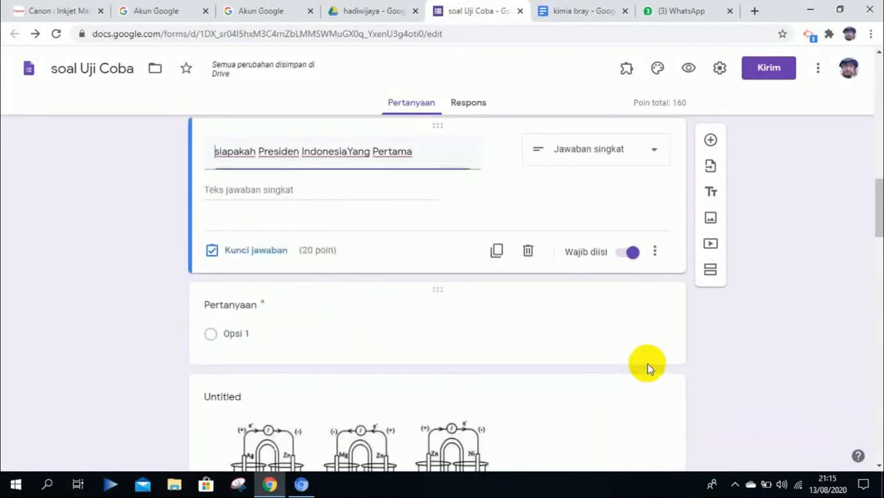
Step: Append the instruction "(Ketik Dengan Hurup Kapital tanpa Gelar)" to the short answer question's text
{"action": "left_click", "coordinate": [426, 163]}
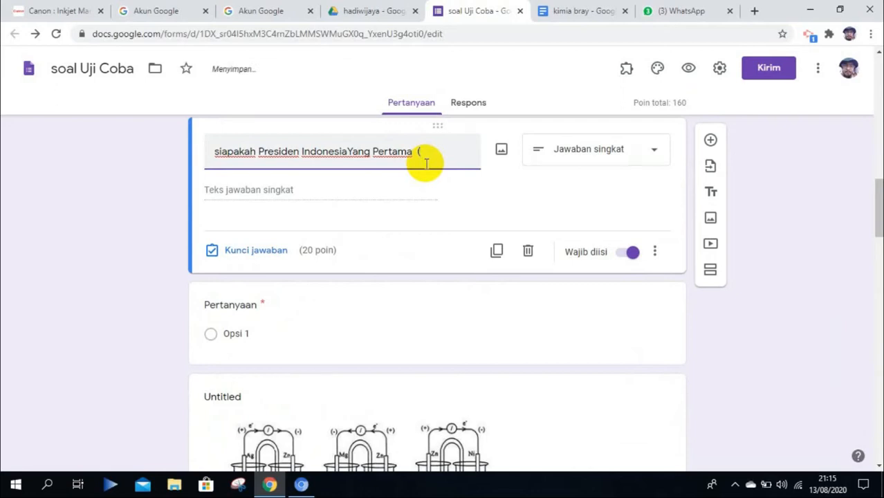
{"action": "type", "text": "k Sesuai"}
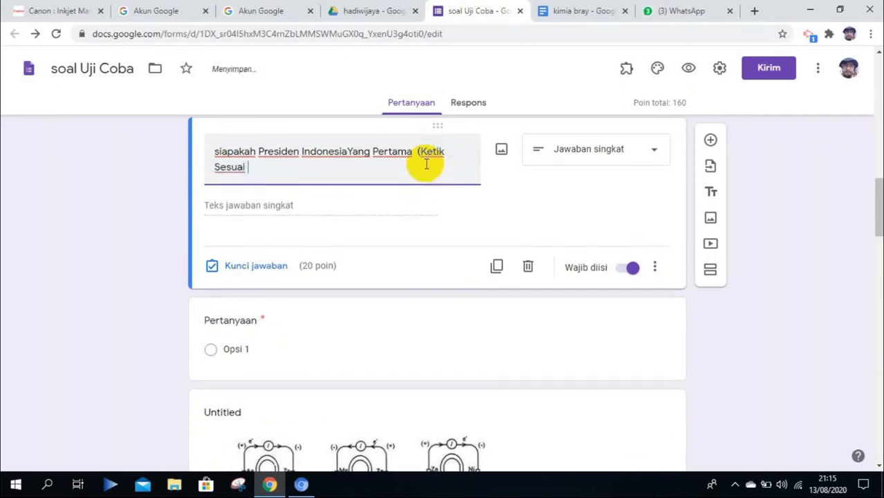
{"action": "type", "text": " Deng"}
{"action": "key", "text": "BackSpace"}
{"action": "key", "text": "BackSpace"}
{"action": "key", "text": "BackSpace"}
{"action": "key", "text": "BackSpace"}
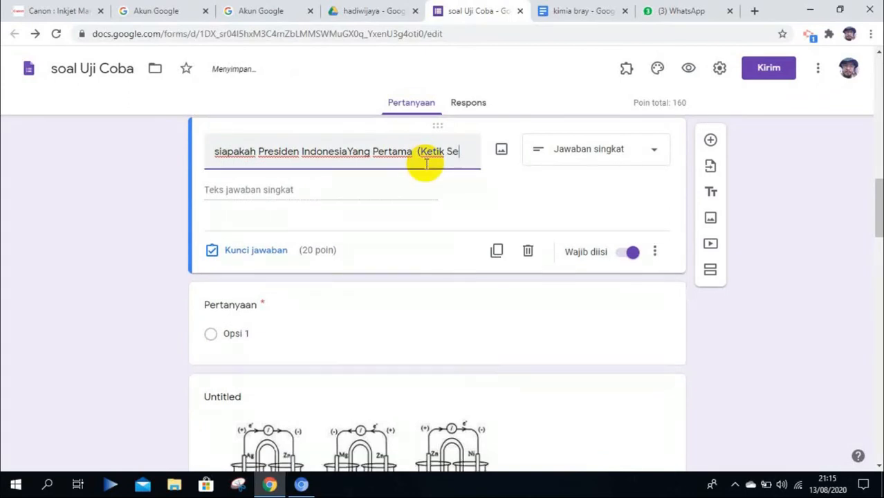
{"action": "type", "text": "Dengan Hu"}
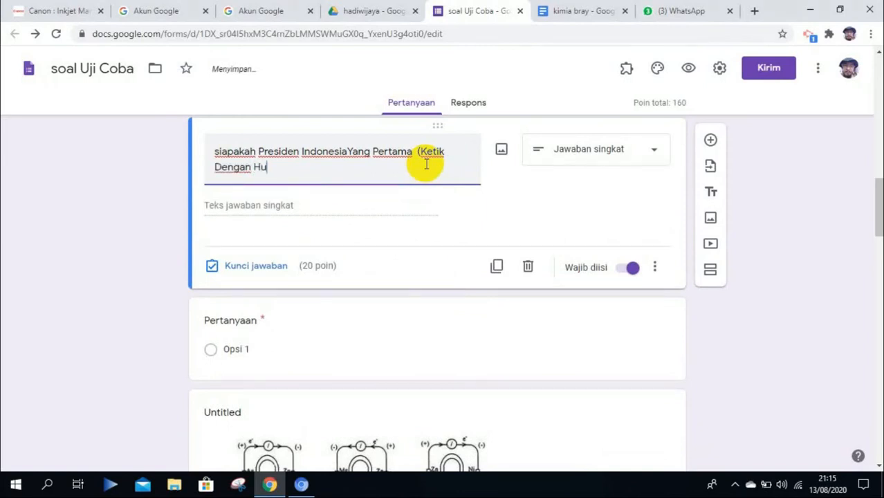
{"action": "type", "text": "rup Kapital"}
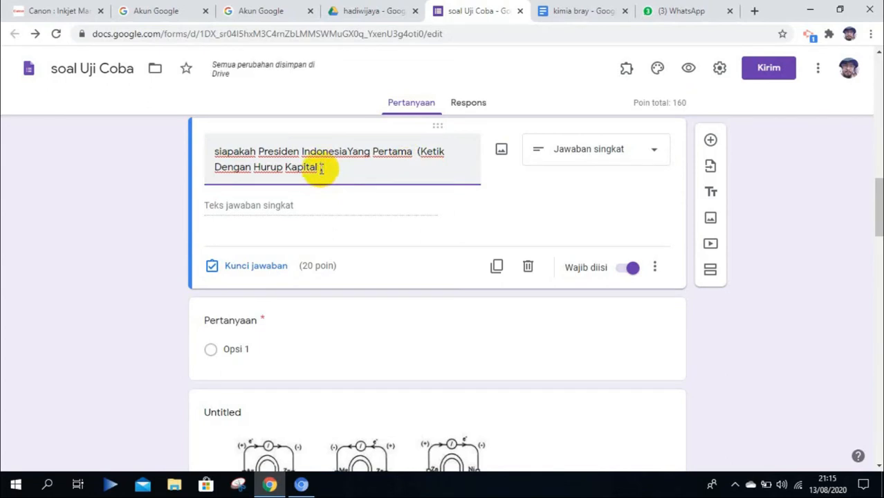
{"action": "type", "text": "tanpa Gelar)"}
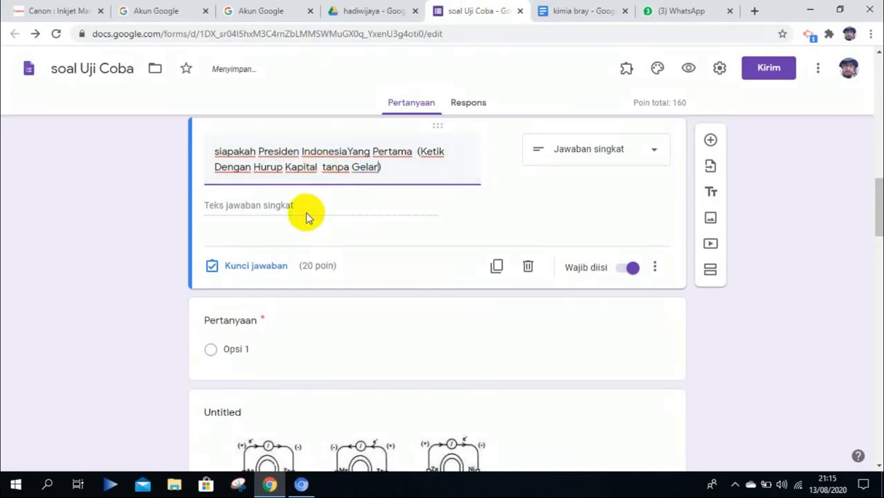
Step: Add "SOEKARNO" as the correct answer in the short answer question's answer key and finish editing the key
{"action": "left_click", "coordinate": [213, 263]}
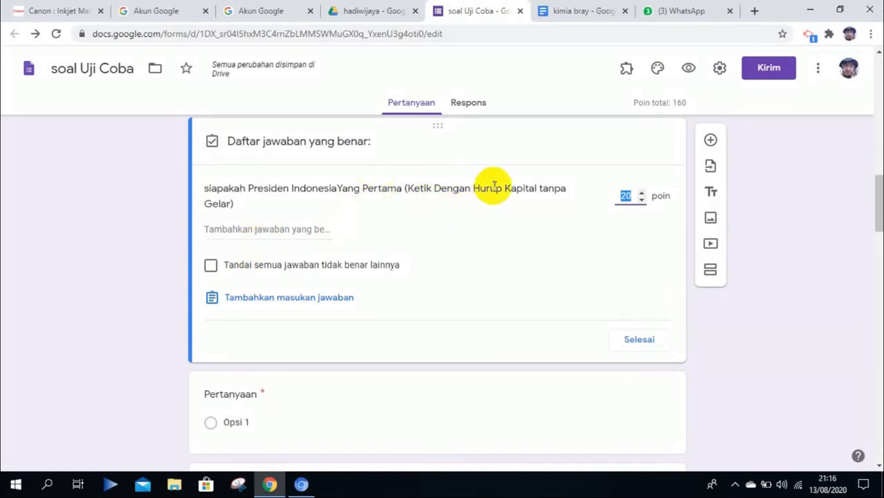
{"action": "left_click", "coordinate": [216, 232]}
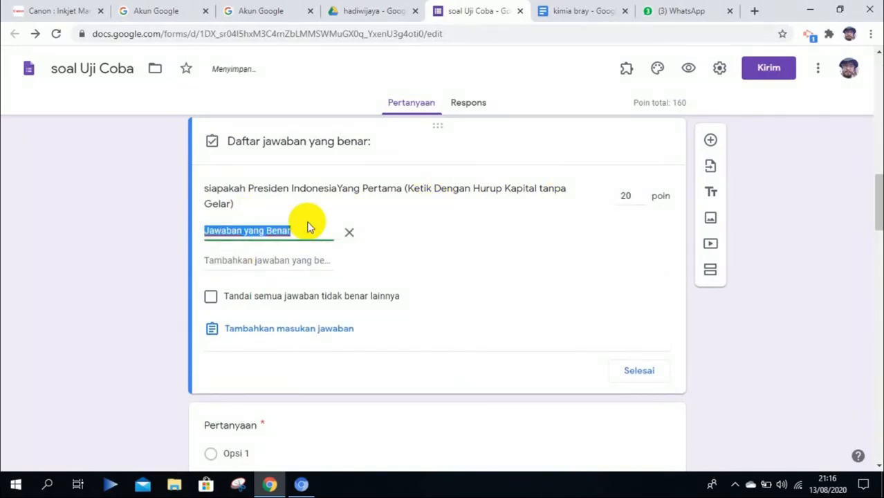
{"action": "type", "text": "SOEKARNO"}
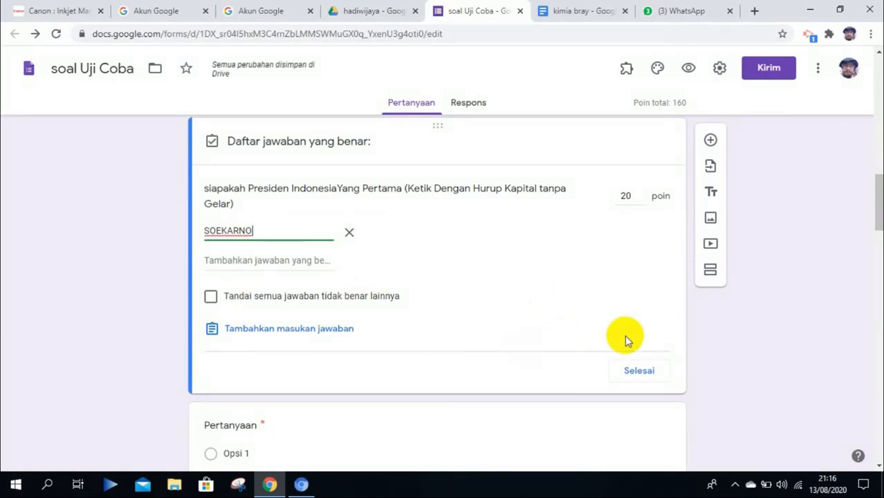
{"action": "left_click", "coordinate": [638, 371]}
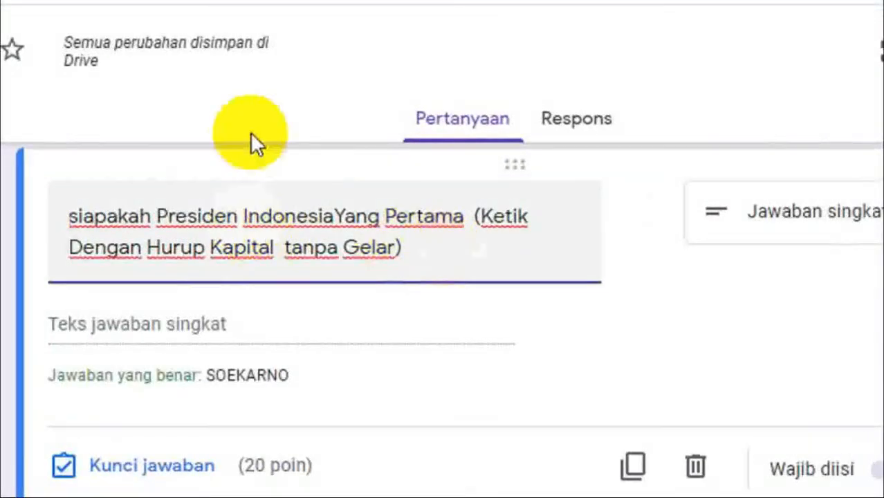
Step: Review the short answer question's correct answer and the typing instruction in its question text
{"action": "left_click", "coordinate": [307, 115]}
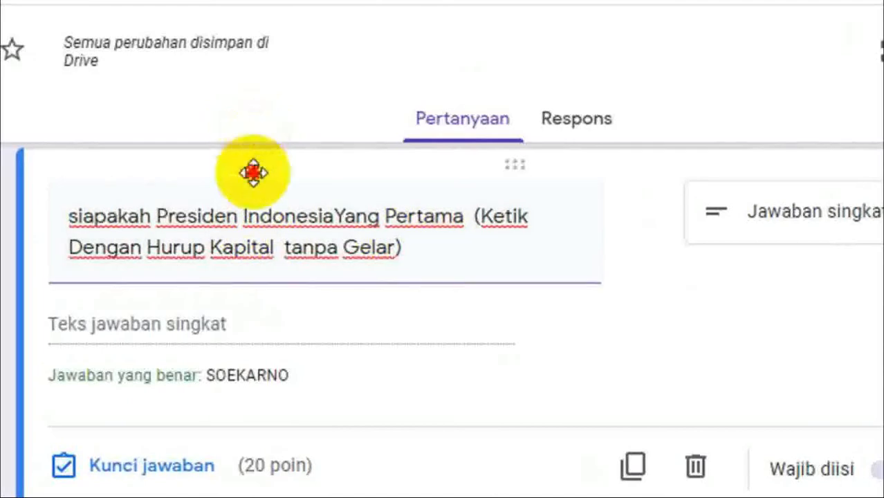
{"action": "left_click", "coordinate": [346, 407]}
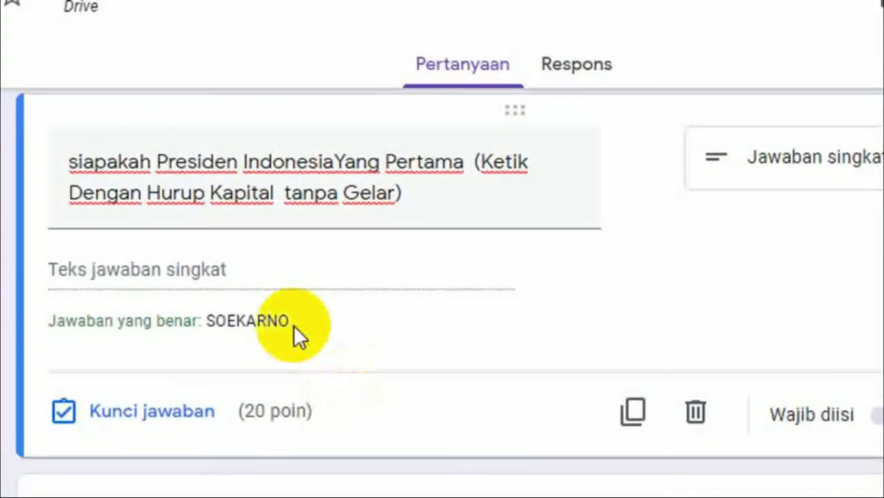
{"action": "left_click_drag", "start_coordinate": [290, 323], "coordinate": [203, 324]}
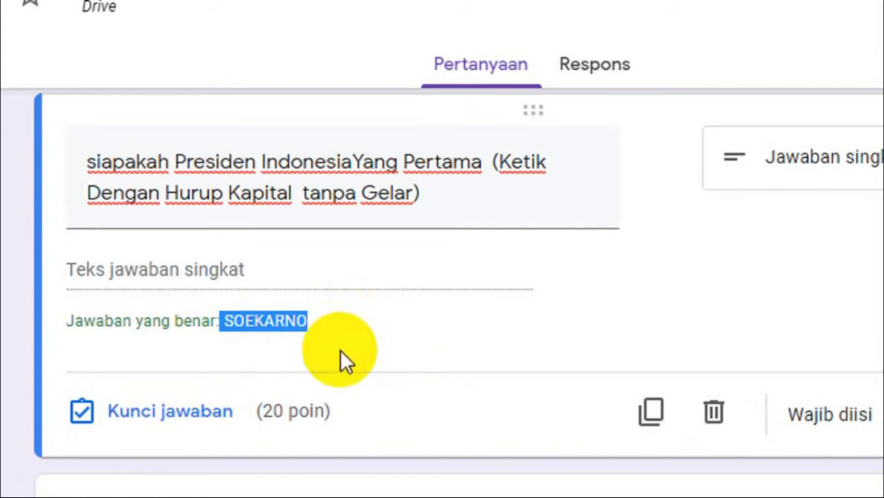
{"action": "left_click", "coordinate": [235, 318]}
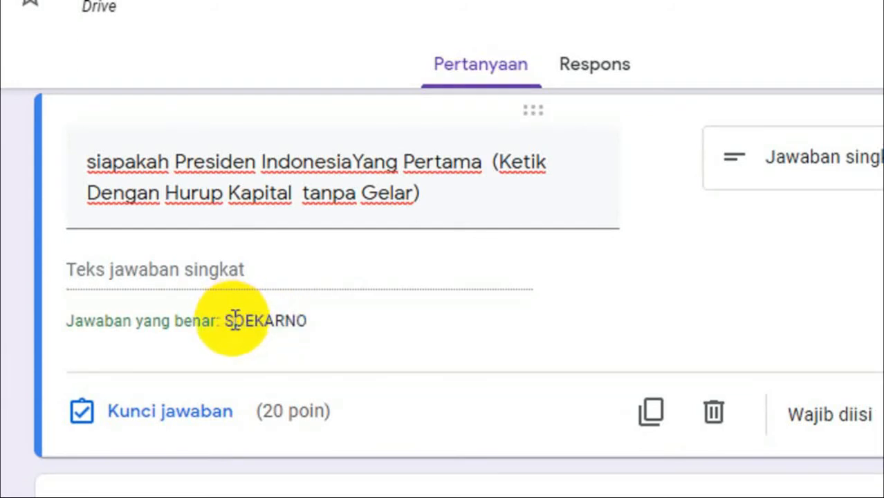
{"action": "double_click", "coordinate": [234, 317]}
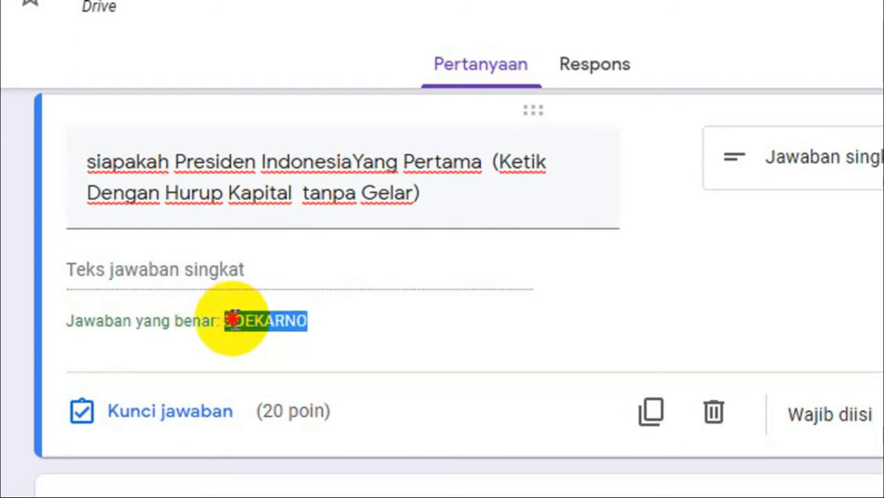
{"action": "left_click", "coordinate": [395, 328]}
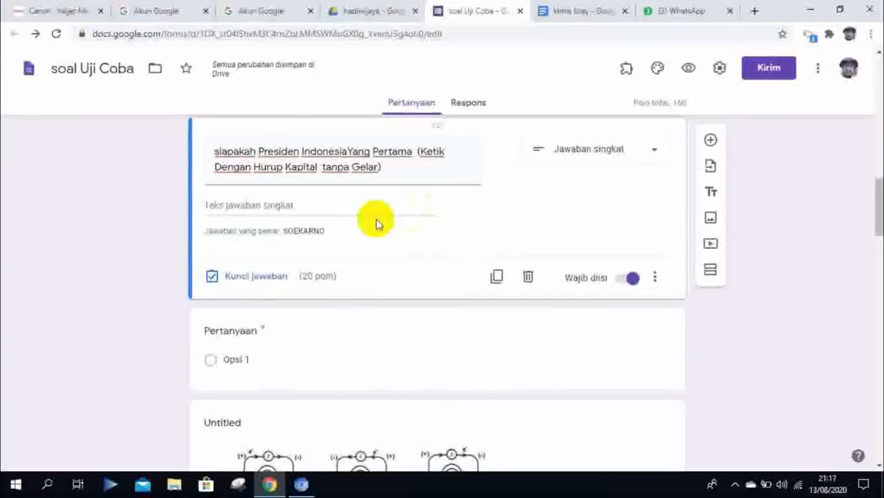
{"action": "mouse_move", "coordinate": [375, 177]}
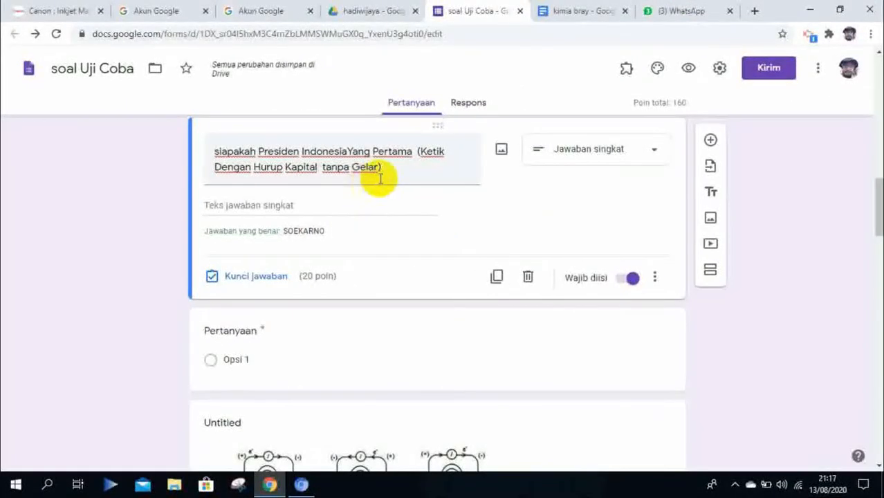
{"action": "left_click", "coordinate": [420, 153]}
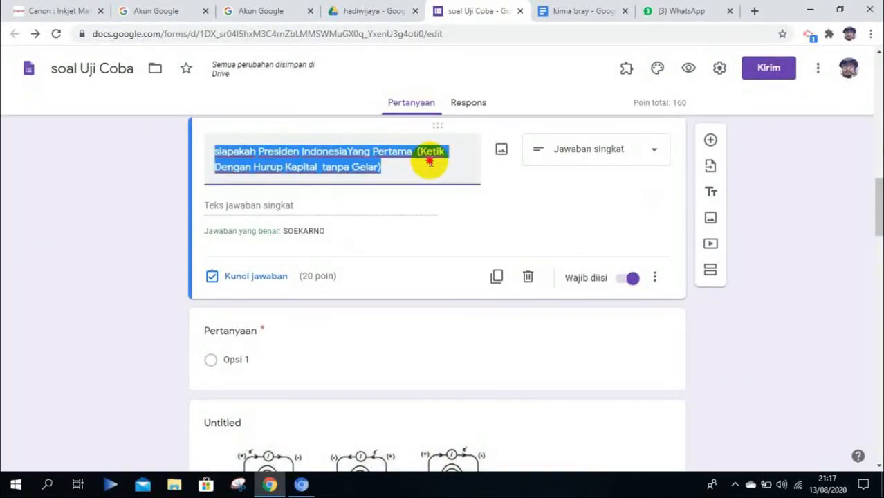
{"action": "left_click", "coordinate": [420, 154]}
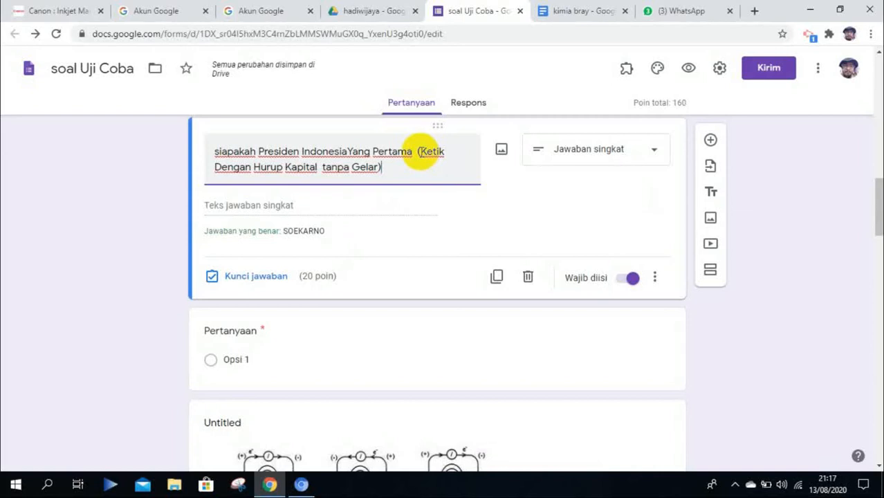
Step: Remove the instruction "(Ketik Dengan Hurup Kapital tanpa Gelar)" from the short answer question's text
{"action": "left_click_drag", "start_coordinate": [417, 151], "coordinate": [423, 166]}
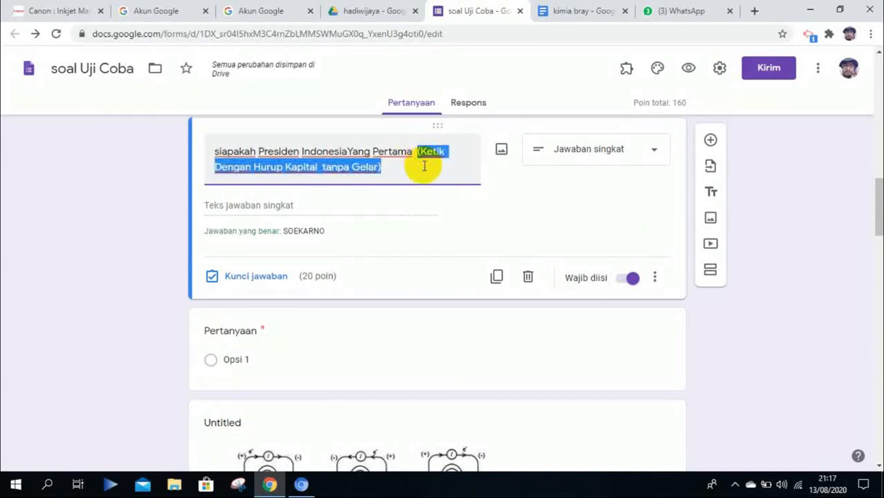
{"action": "key", "text": "BackSpace"}
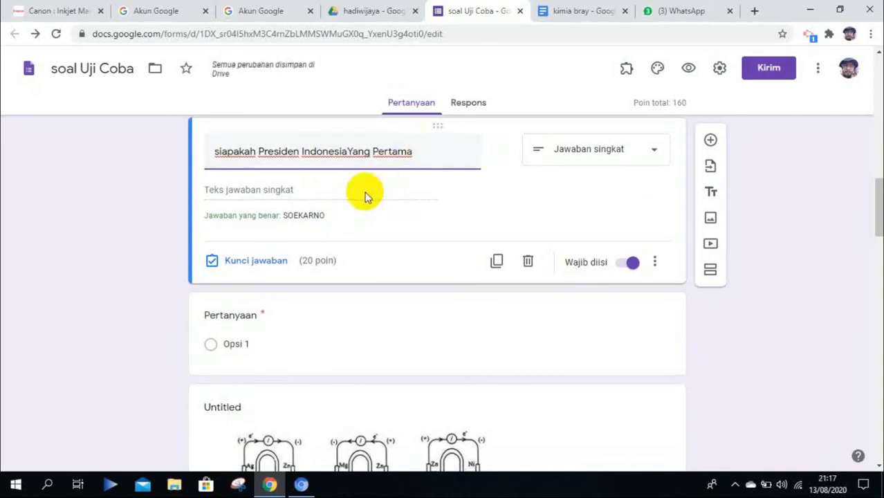
{"action": "left_click", "coordinate": [332, 227]}
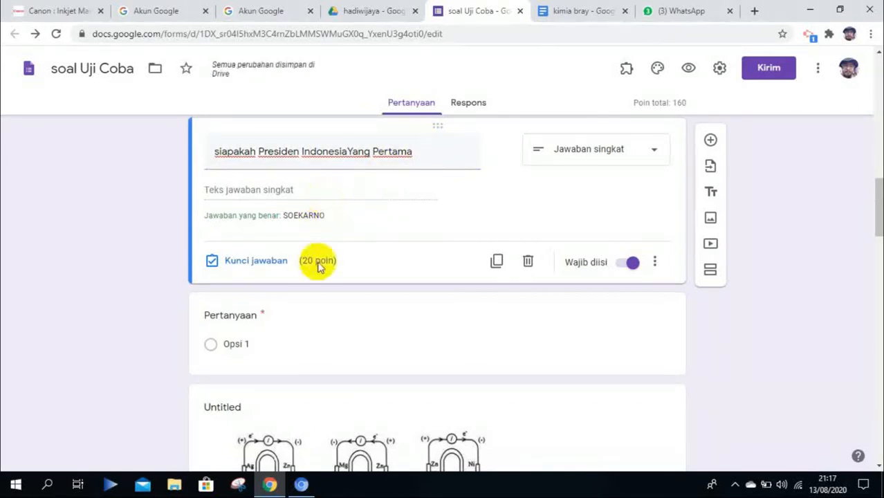
Step: Open the short answer question's answer key and add "Soekarno" as a second correct answer
{"action": "left_click", "coordinate": [223, 258]}
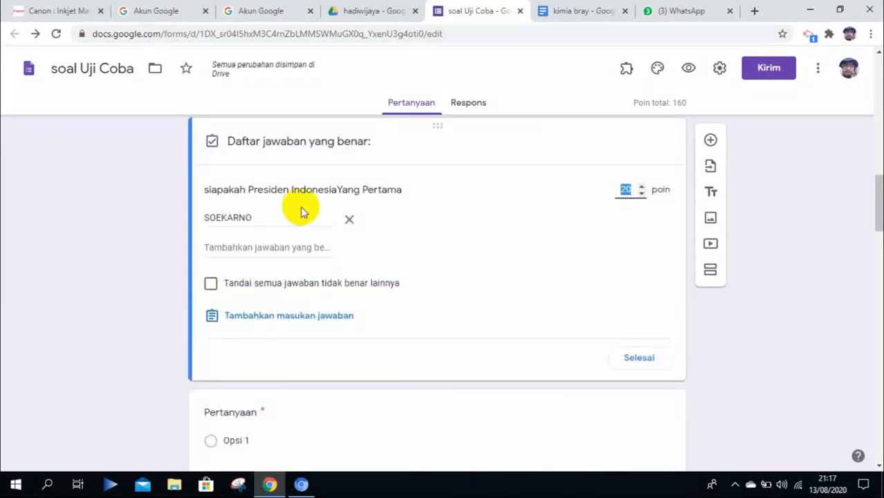
{"action": "left_click", "coordinate": [300, 247]}
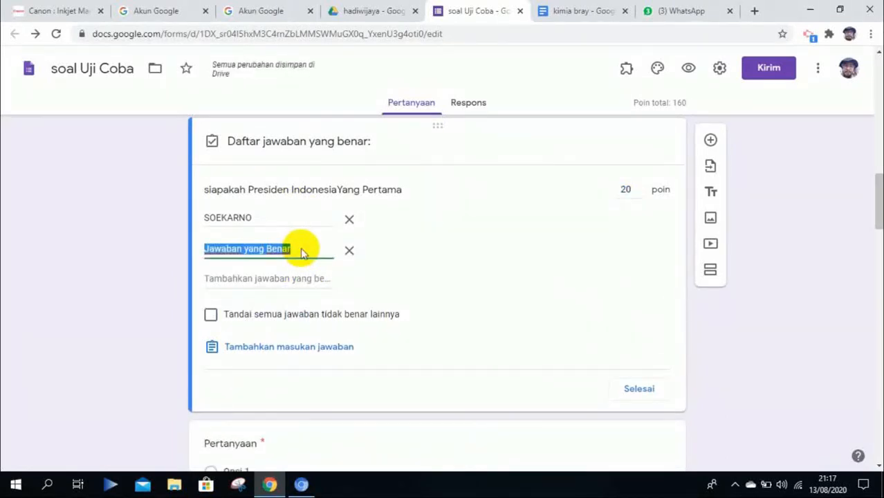
{"action": "type", "text": "Soe"}
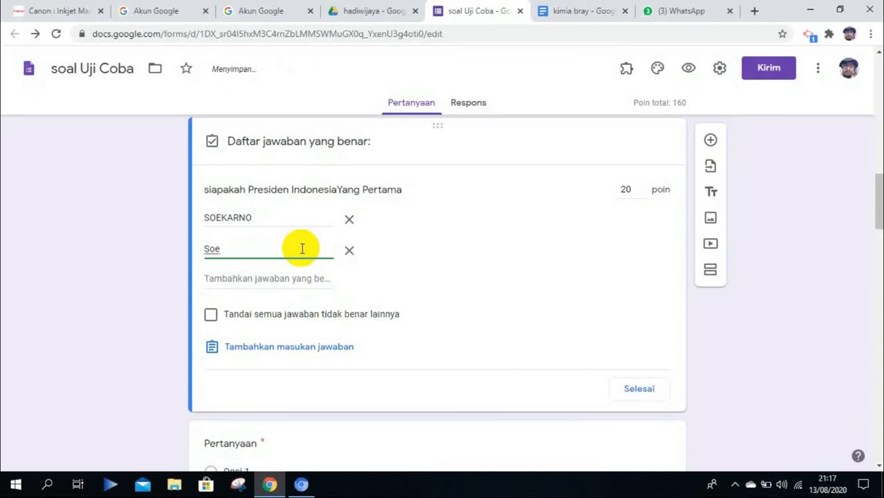
{"action": "type", "text": "karno"}
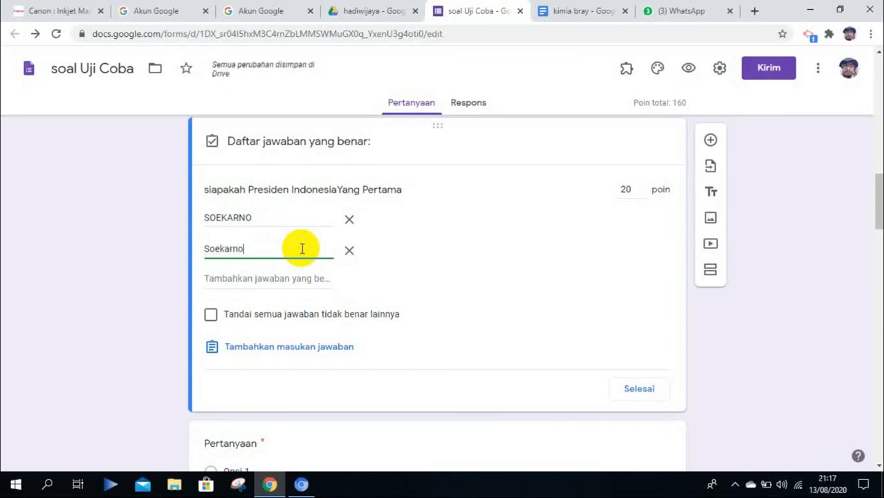
Step: Add a third correct answer spelled "Soekarno" to the short answer question's answer key
{"action": "left_click", "coordinate": [268, 277]}
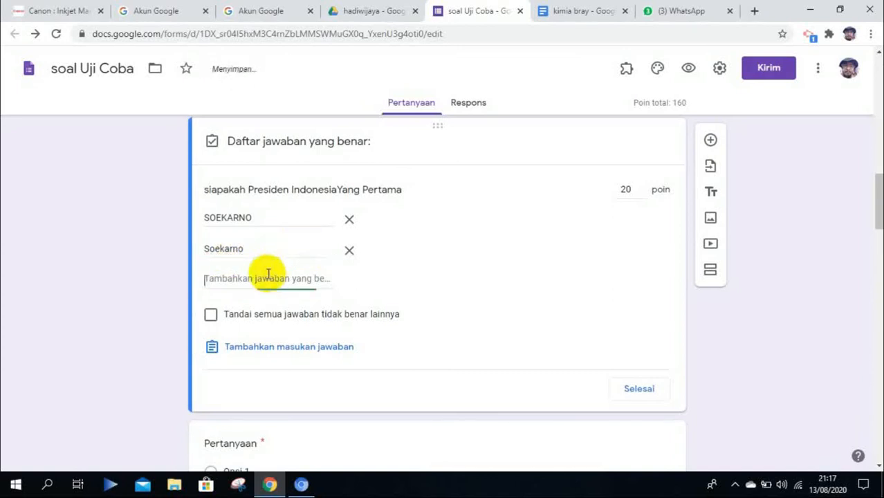
{"action": "type", "text": "Sokearno"}
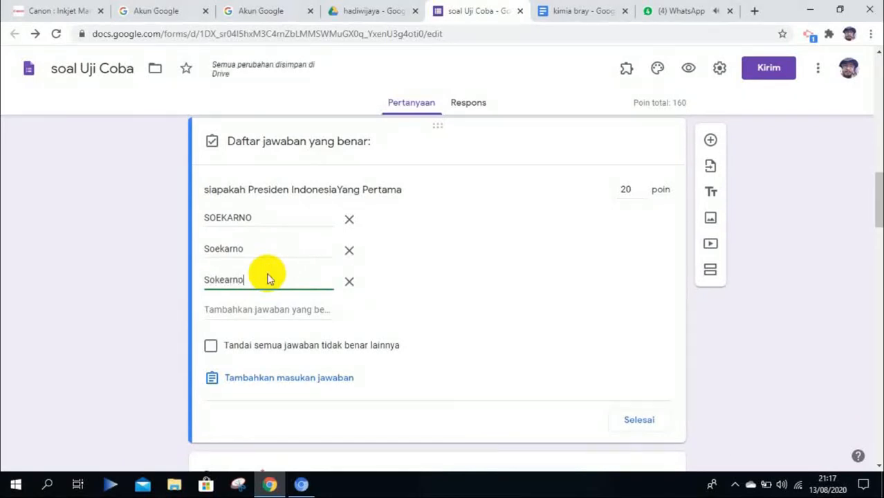
{"action": "left_click", "coordinate": [216, 280]}
{"action": "type", "text": "e"}
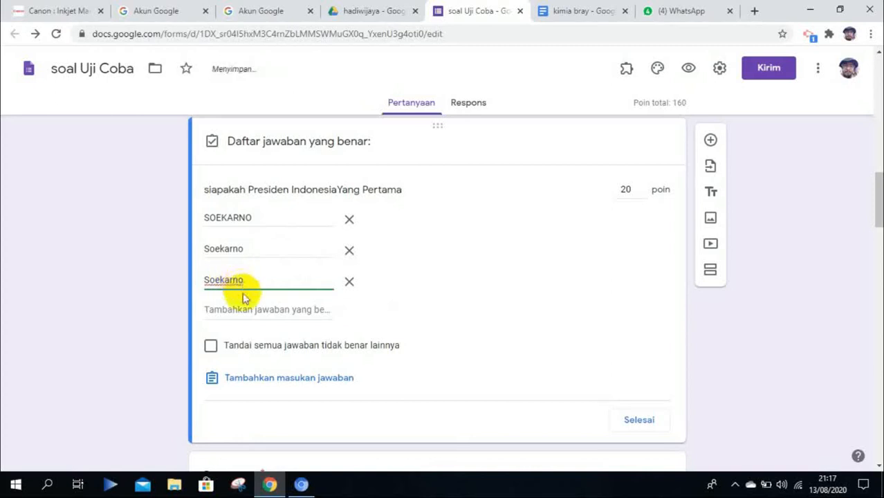
Step: Add "Ir Soekarno" as a fourth correct answer in the short answer question's answer key
{"action": "left_click", "coordinate": [243, 309]}
{"action": "left_click", "coordinate": [241, 309]}
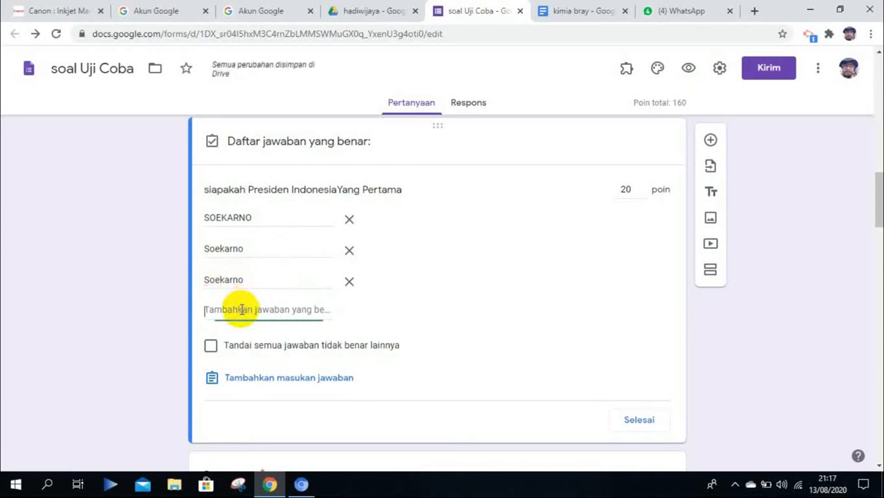
{"action": "type", "text": "Ir S"}
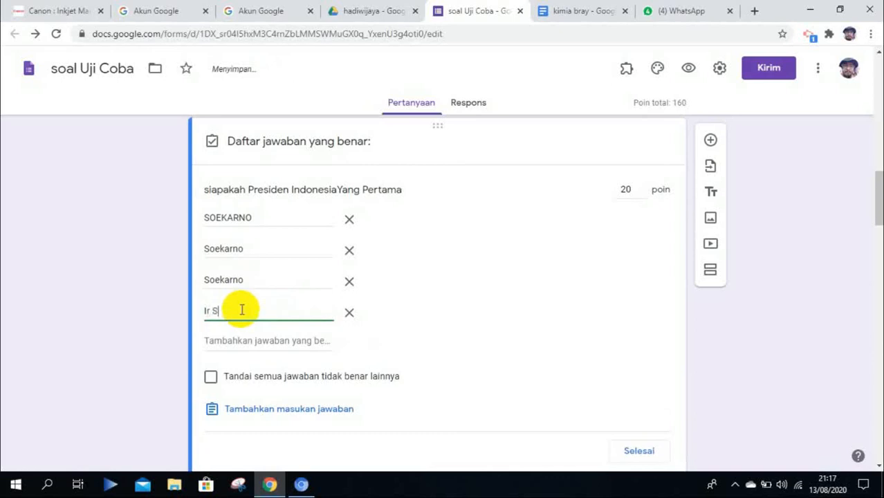
{"action": "type", "text": "oekarno"}
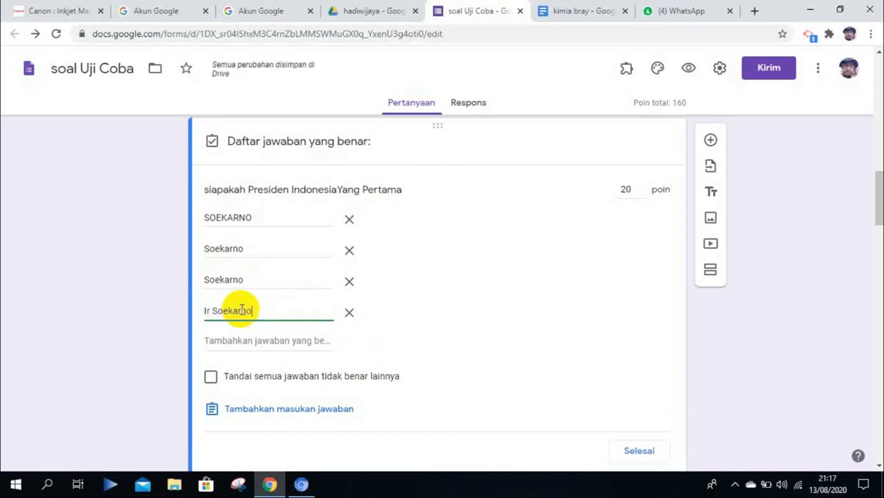
Step: Add "Ir SOEKARNO" as a fifth correct answer in the short answer question's answer key
{"action": "left_click", "coordinate": [250, 341]}
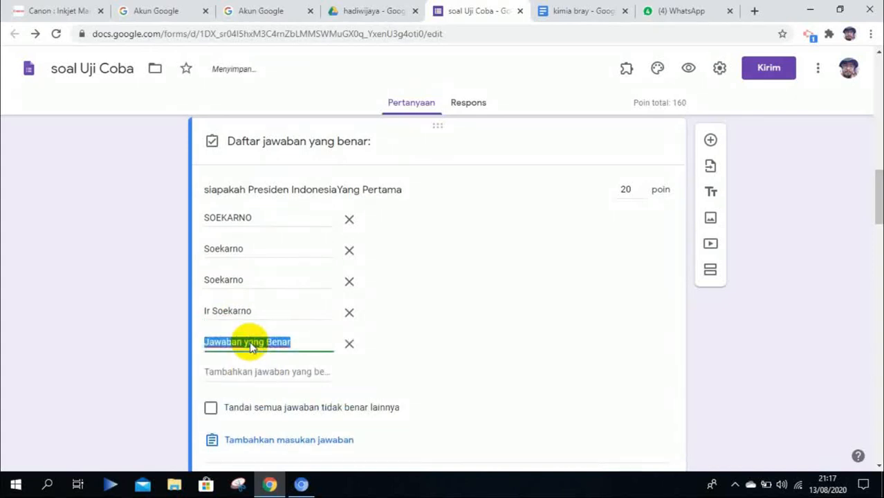
{"action": "type", "text": "Ir SOEKAR"}
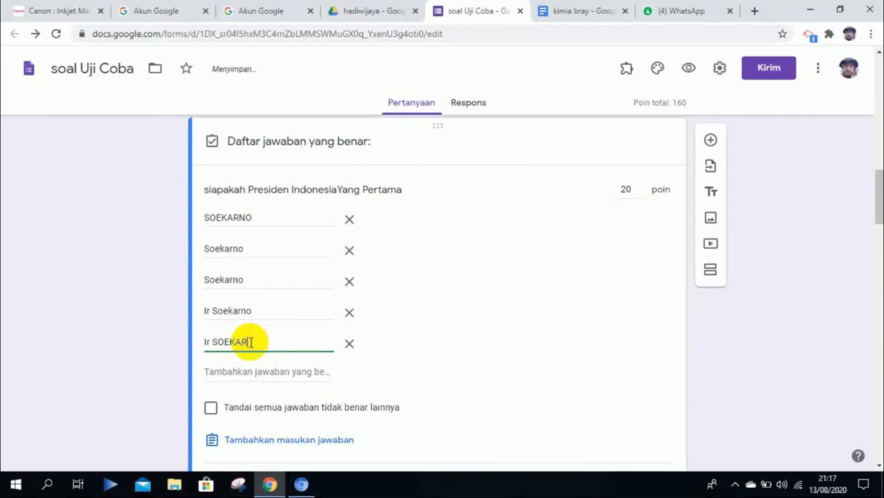
{"action": "type", "text": "NO"}
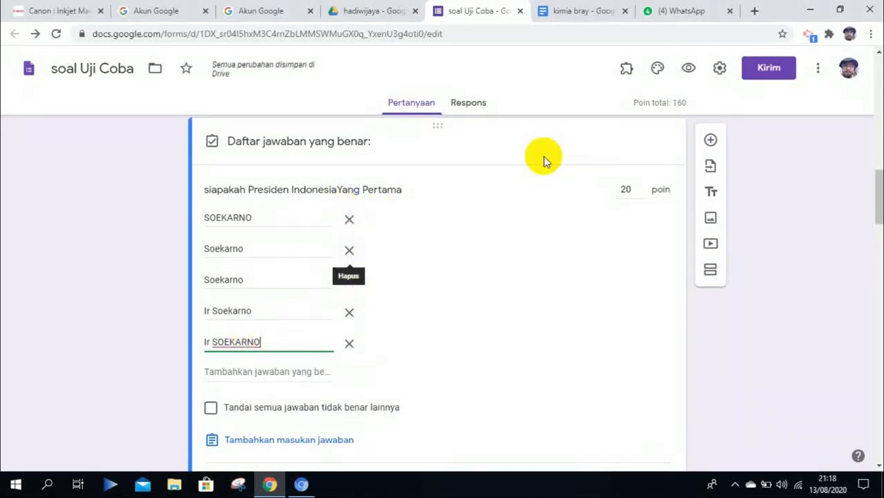
Step: Add "Ir soekarno" as a sixth correct answer in the short answer question's answer key
{"action": "mouse_move", "coordinate": [880, 181]}
{"action": "left_mouse_down"}
{"action": "mouse_move", "coordinate": [880, 168]}
{"action": "mouse_move", "coordinate": [880, 179]}
{"action": "left_mouse_up"}
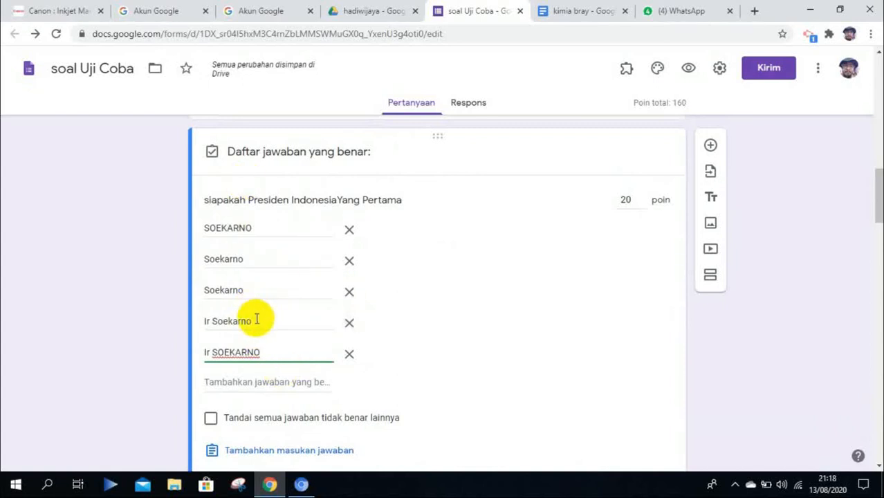
{"action": "left_click", "coordinate": [312, 382]}
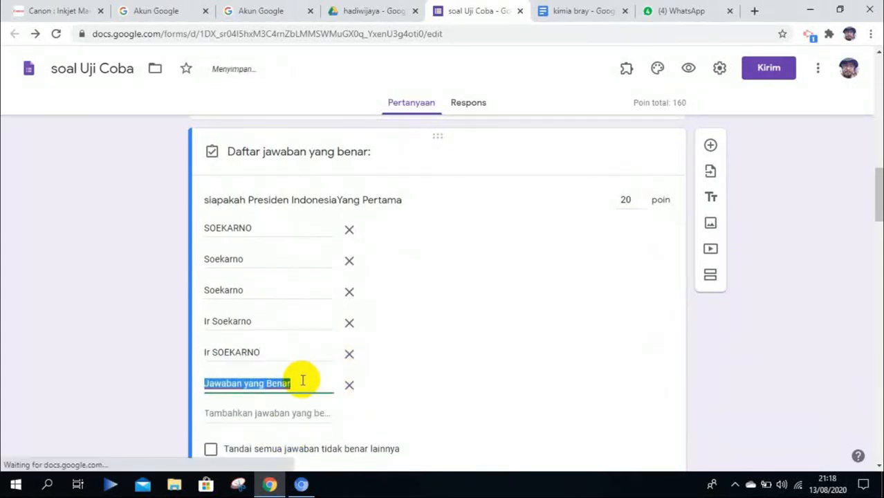
{"action": "type", "text": "Ir s"}
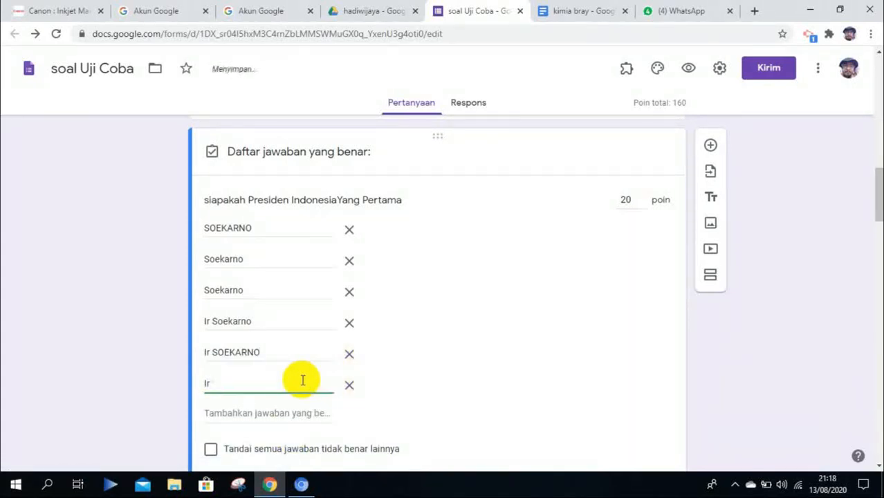
{"action": "type", "text": "oekarno"}
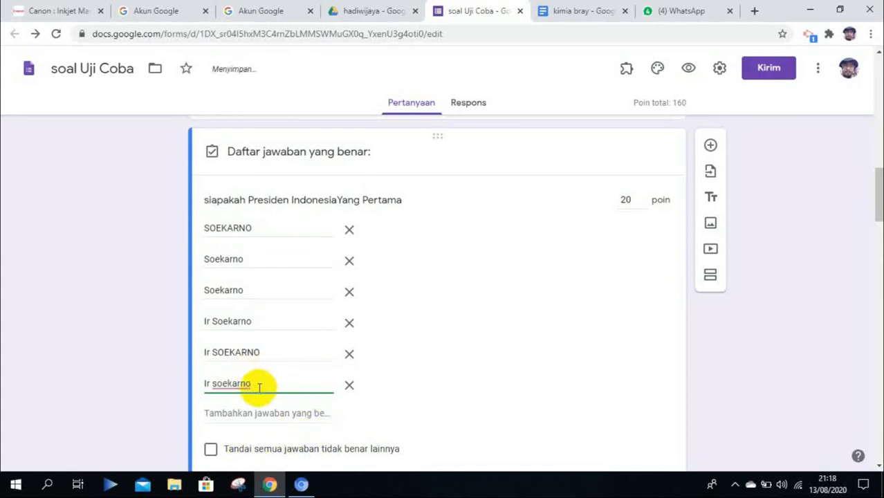
Step: Check the accepted spellings in the answer key and change the duplicate third answer to lowercase "soekarno"
{"action": "left_click_drag", "start_coordinate": [256, 385], "coordinate": [196, 391]}
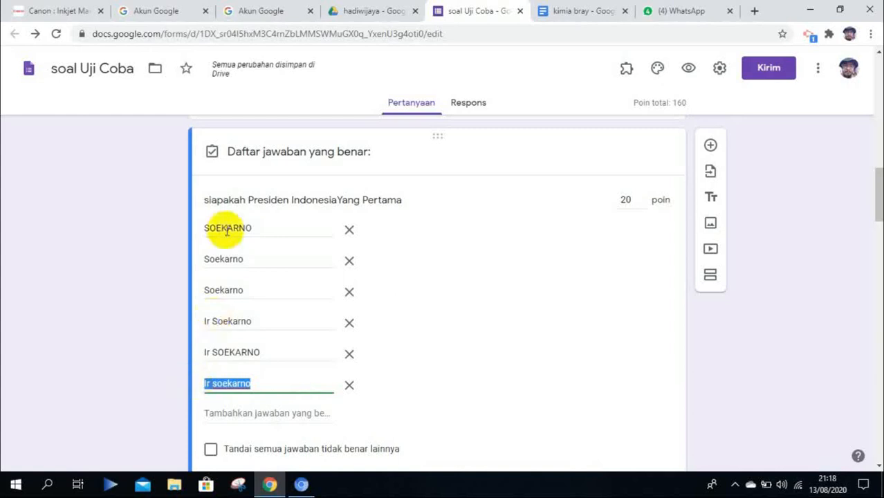
{"action": "left_click_drag", "start_coordinate": [271, 228], "coordinate": [205, 231]}
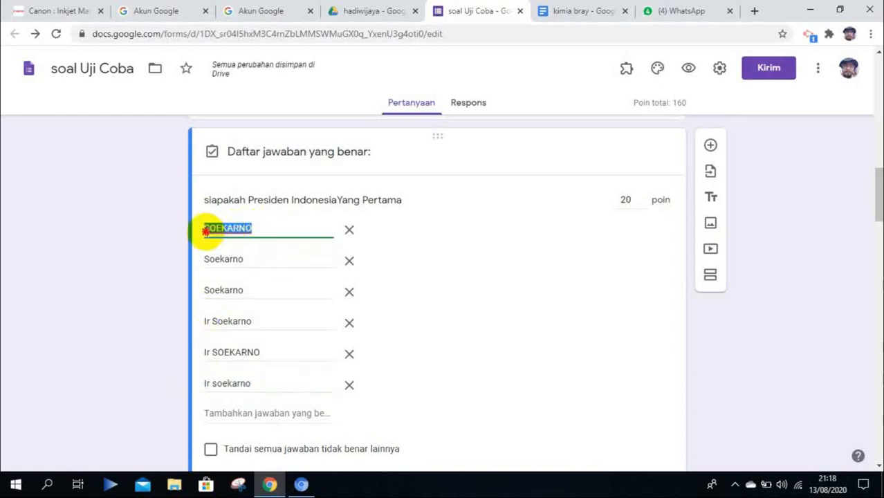
{"action": "double_click", "coordinate": [250, 256]}
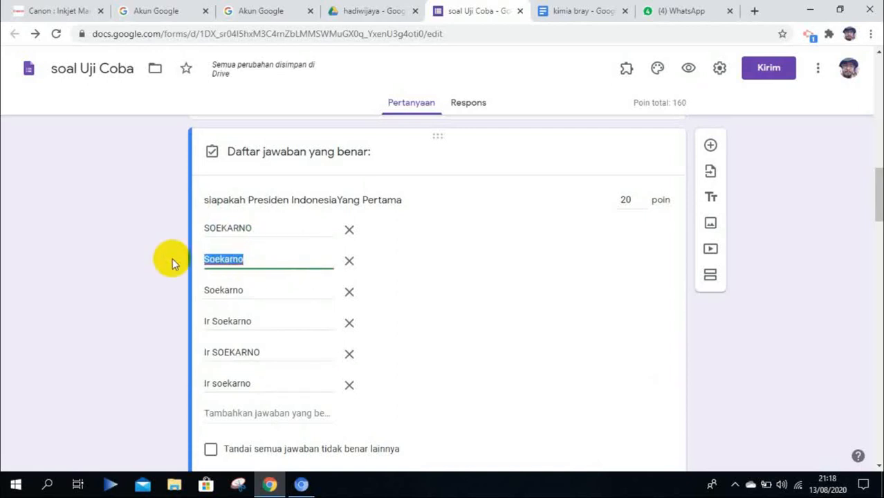
{"action": "double_click", "coordinate": [249, 291]}
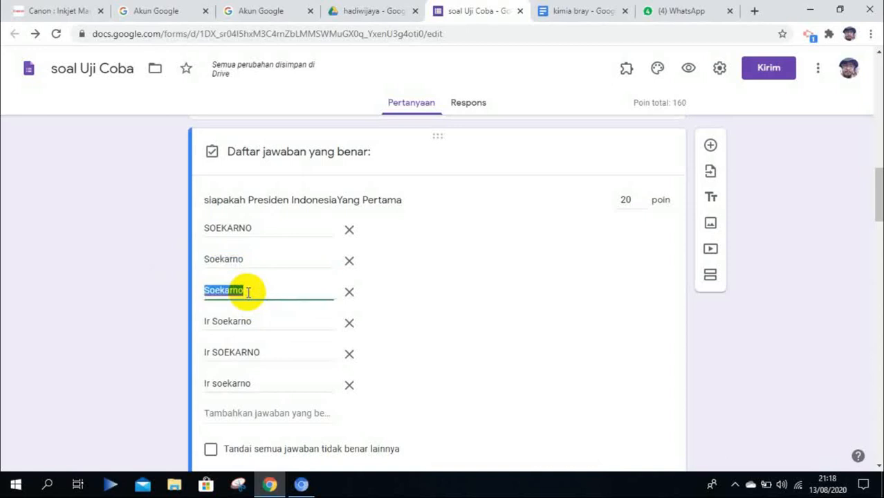
{"action": "left_click", "coordinate": [206, 289]}
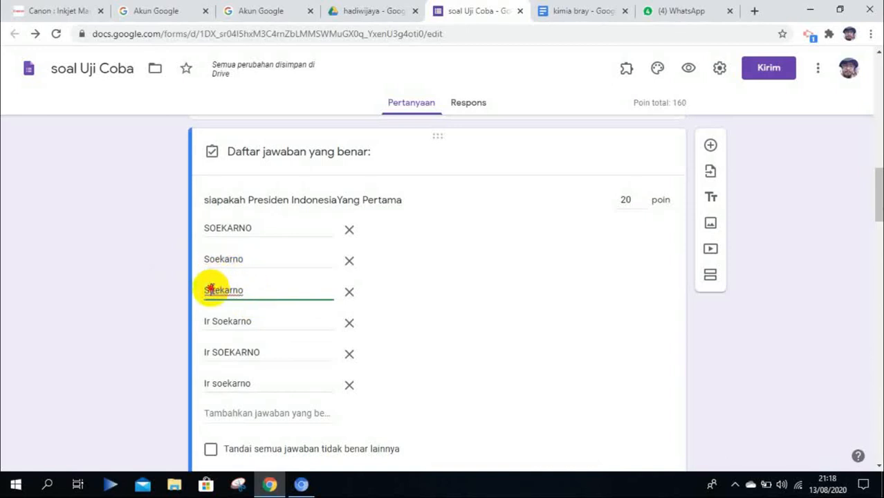
{"action": "key", "text": "Delete"}
{"action": "type", "text": "s"}
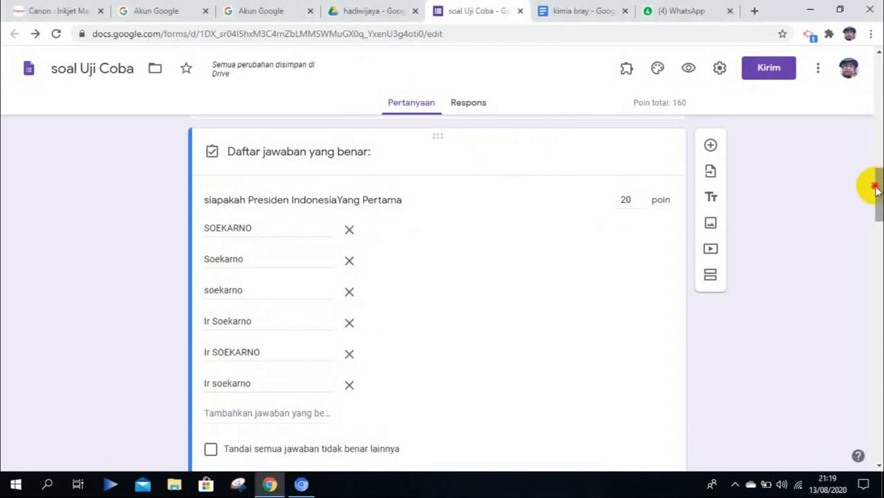
{"action": "scroll", "coordinate": [876, 190], "scroll_direction": "up", "scroll_amount": 2}
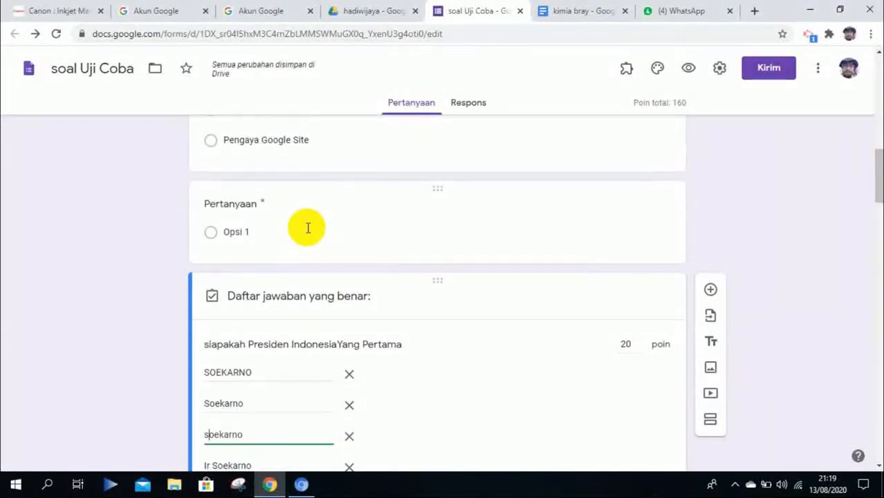
{"action": "left_click", "coordinate": [460, 249]}
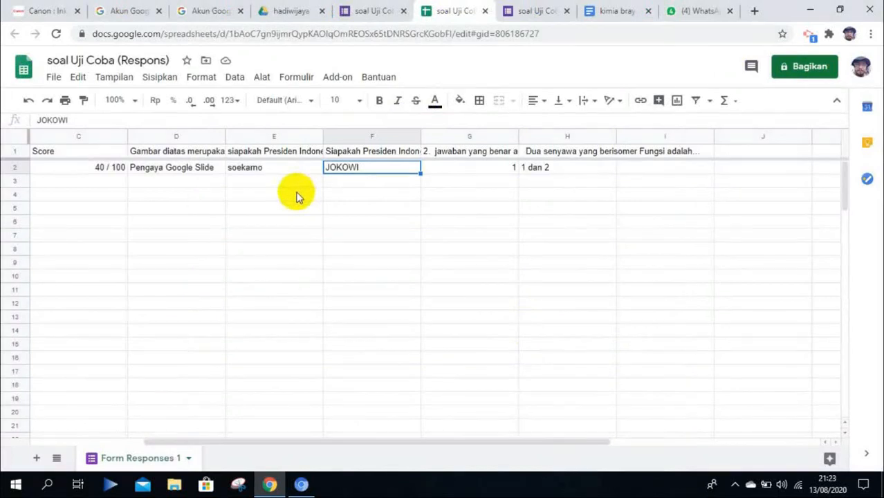
{"action": "left_click", "coordinate": [733, 487]}
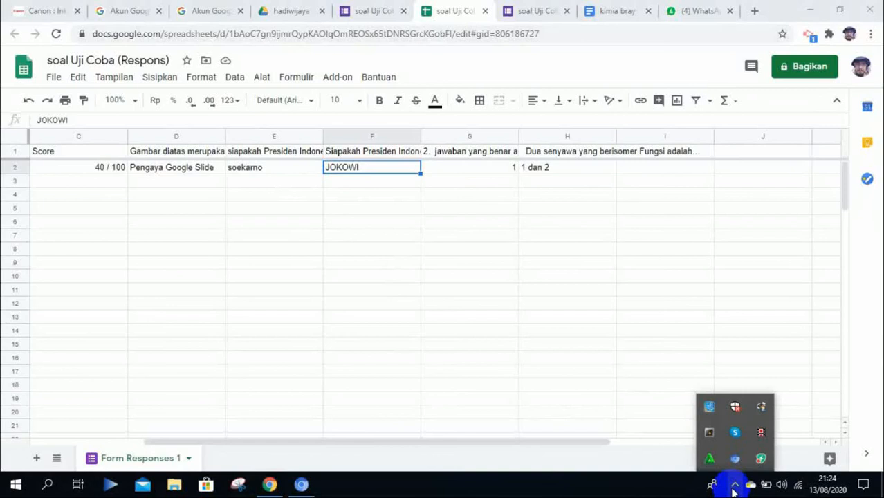